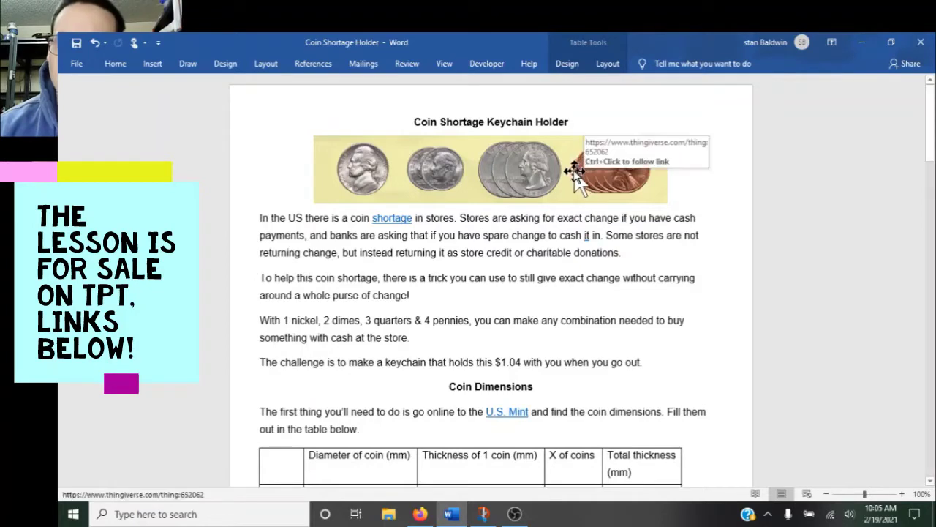
Examine the Quarter coin holder model on Thingiverse up close, including its inner lip and keyring slot
left_click(858, 38)
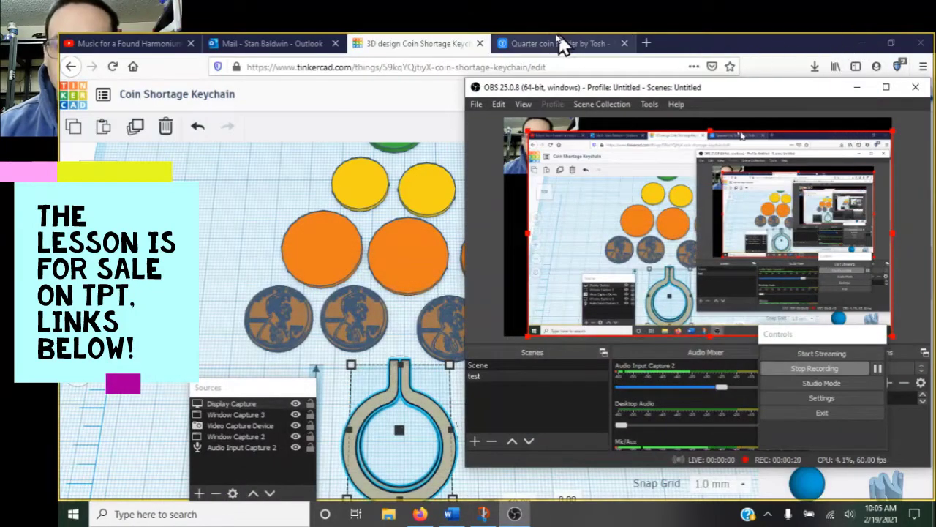
left_click(554, 43)
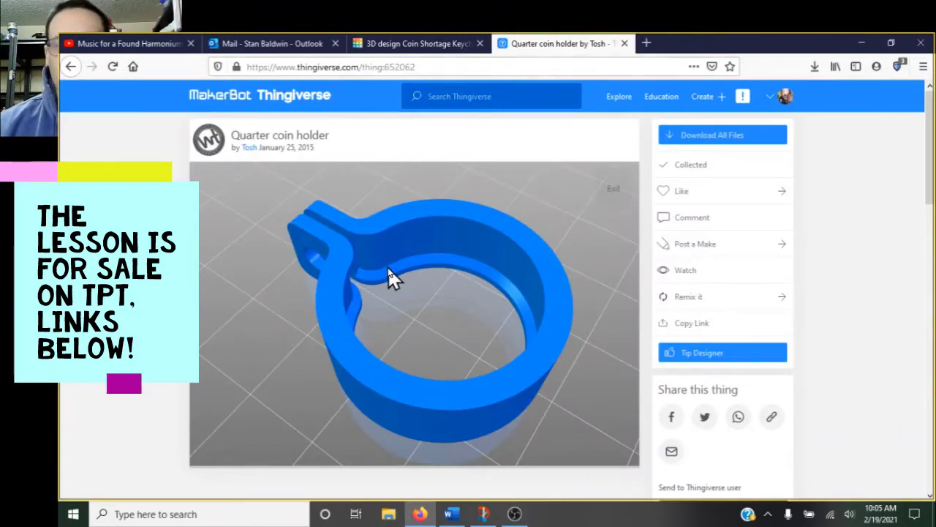
left_click(407, 266)
scroll(407, 264, "up", 5)
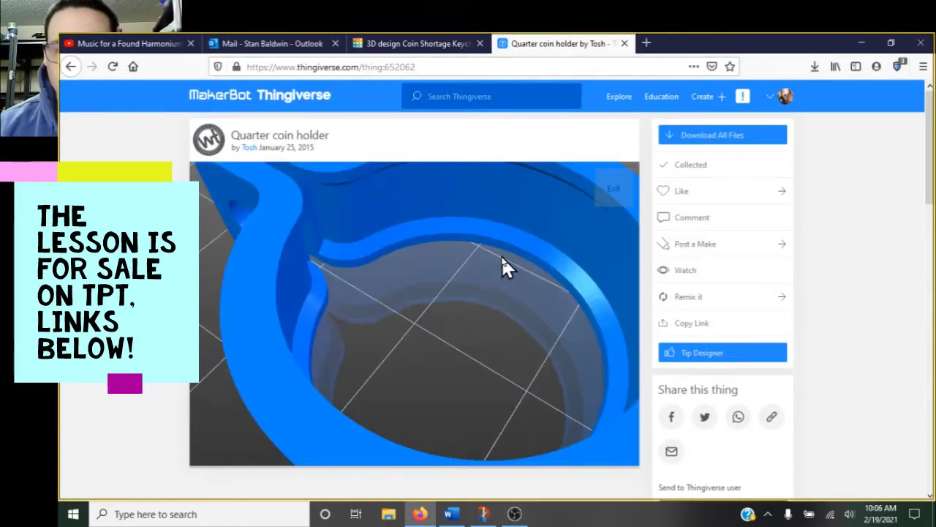
scroll(503, 256, "down", 5)
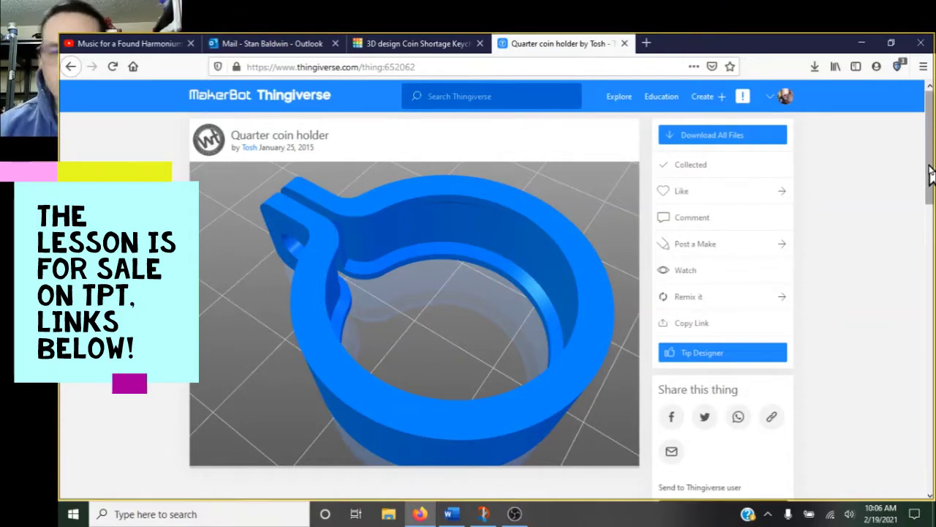
mouse_move(931, 168)
left_mouse_down()
mouse_move(930, 285)
mouse_move(932, 161)
left_mouse_up()
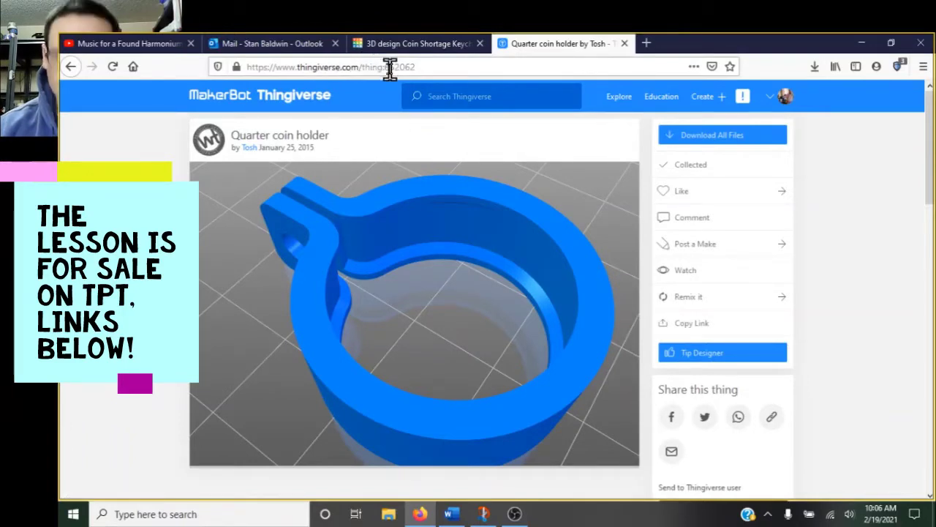
mouse_move(930, 171)
left_mouse_down()
mouse_move(929, 198)
mouse_move(929, 186)
left_mouse_up()
scroll(419, 331, "down", 4)
scroll(420, 331, "up", 4)
left_click_drag(436, 348, 451, 361)
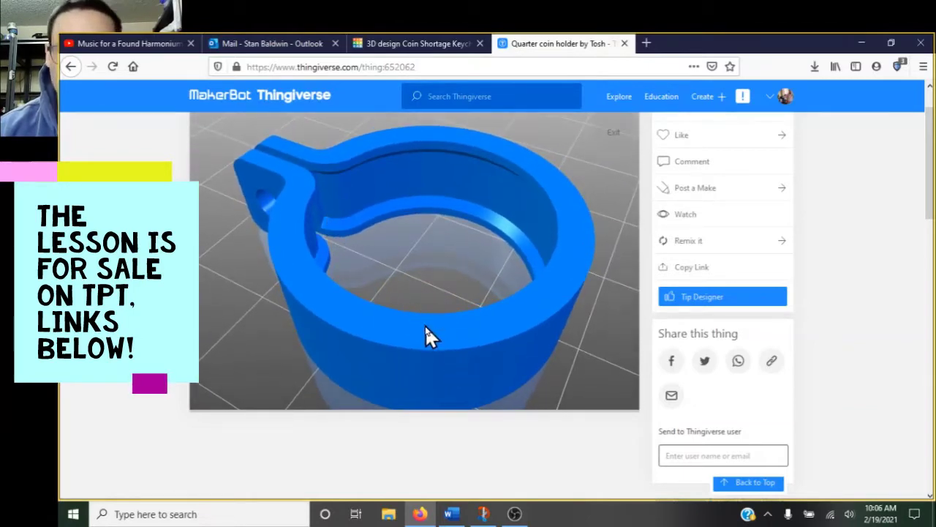
left_click(514, 514)
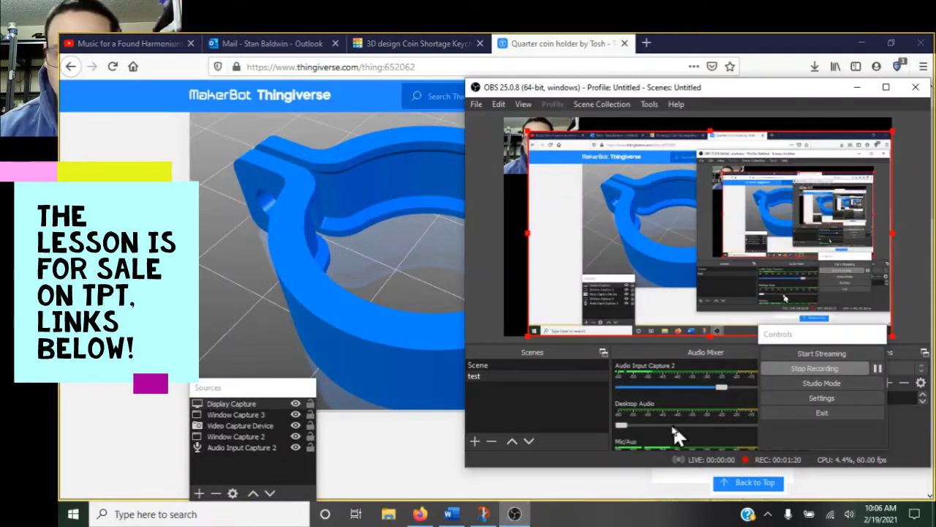
left_click(515, 514)
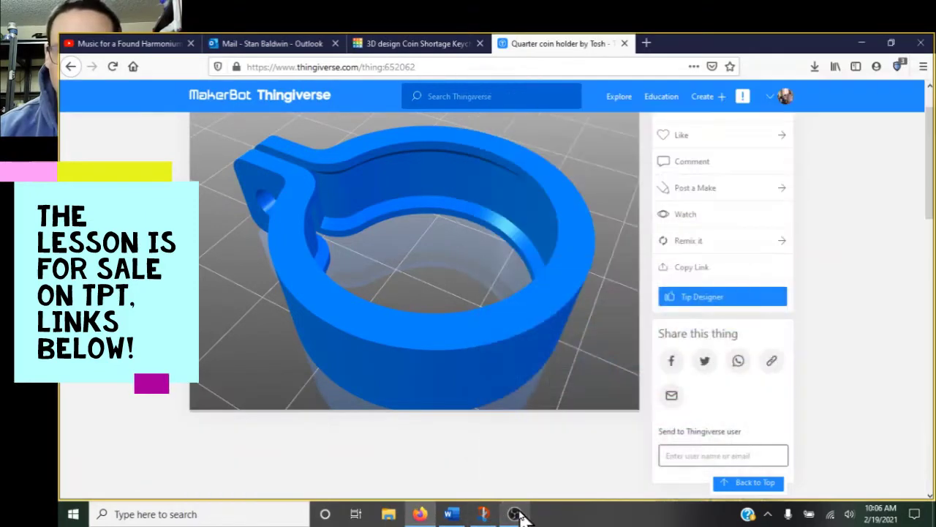
Switch to the Tinkercad Coin Shortage Keychain design and select the third penny to show its dimensions
left_click(408, 44)
right_click_drag(583, 395, 576, 340)
right_click_drag(489, 202, 507, 265)
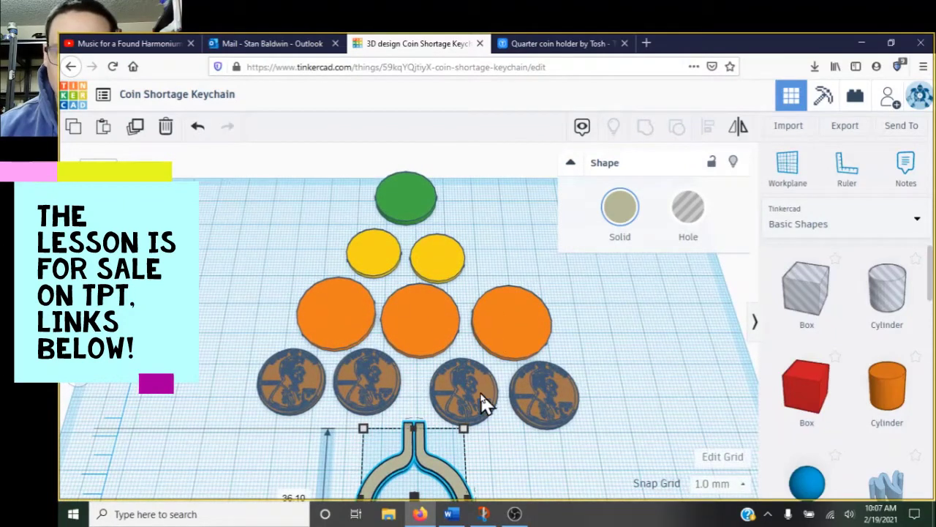
left_click(479, 397)
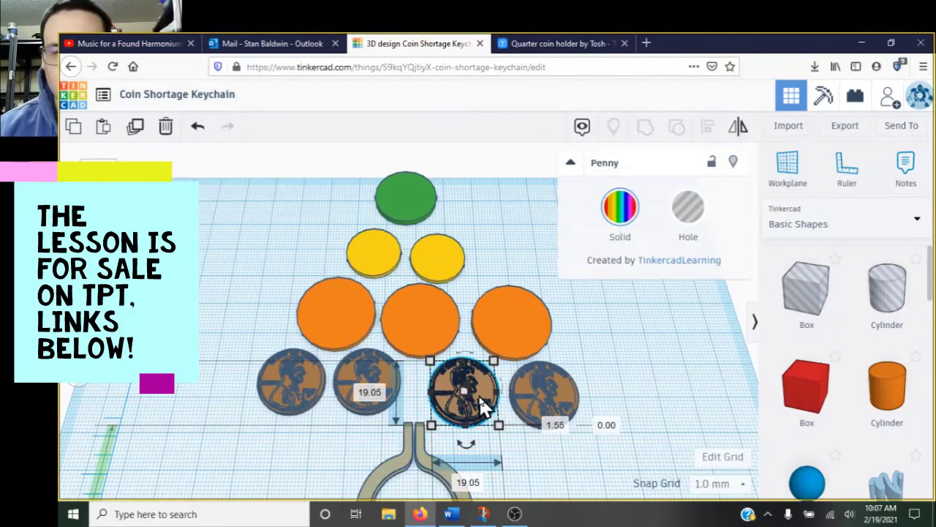
Switch the shape library to the Making at home collection and find the Penny shape
left_click(857, 226)
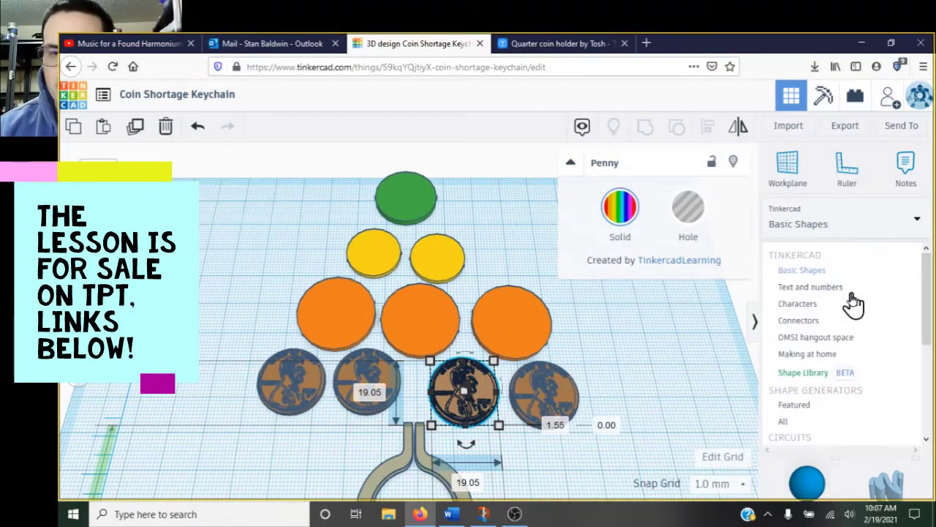
left_click(819, 357)
scroll(896, 369, "down", 2)
scroll(890, 314, "down", 3)
scroll(894, 319, "up", 3)
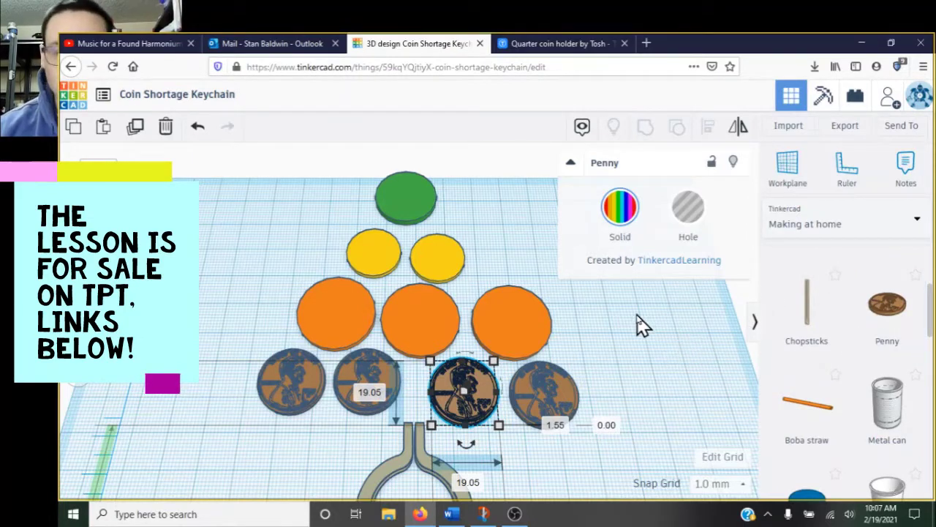
Check the dimensions of a quarter, a dime and the nickel one after another, leaving nothing selected
left_click(523, 321)
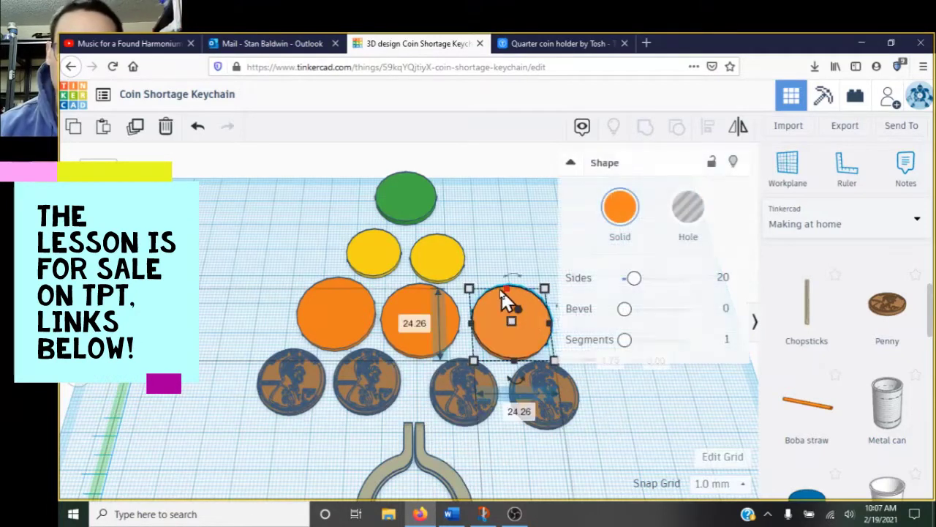
left_click(436, 267)
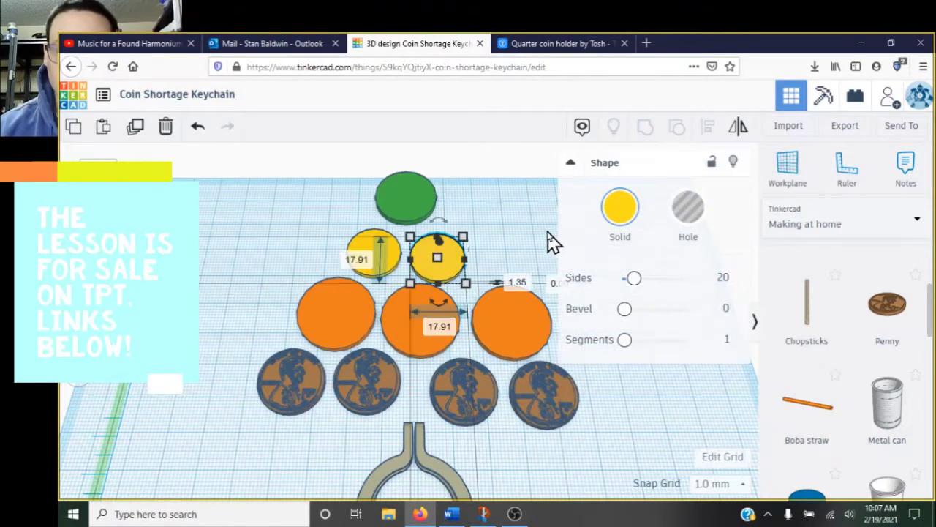
left_click(424, 192)
left_click(517, 241)
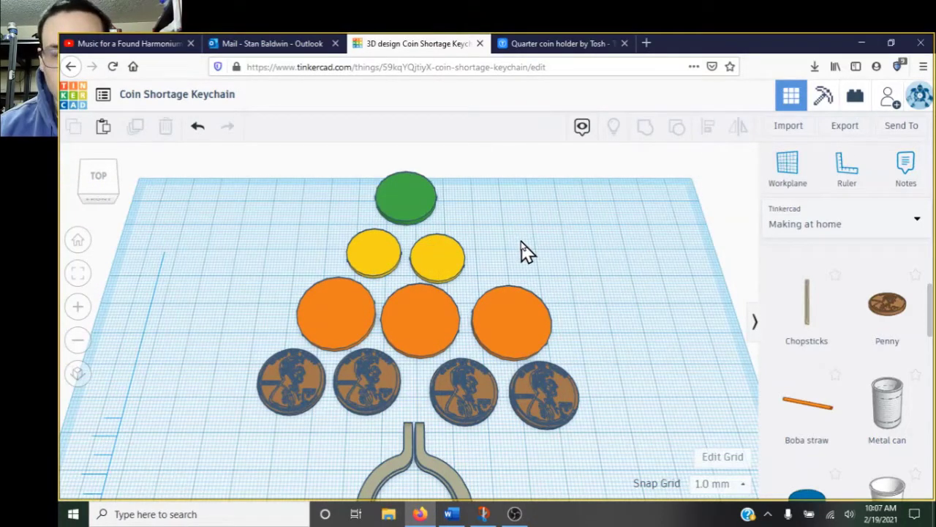
Duplicate the coin holder and move one of the two to the far back corner of the workplane, beyond the coins
mouse_move(548, 279)
right_mouse_down()
mouse_move(526, 232)
mouse_move(562, 274)
right_mouse_up()
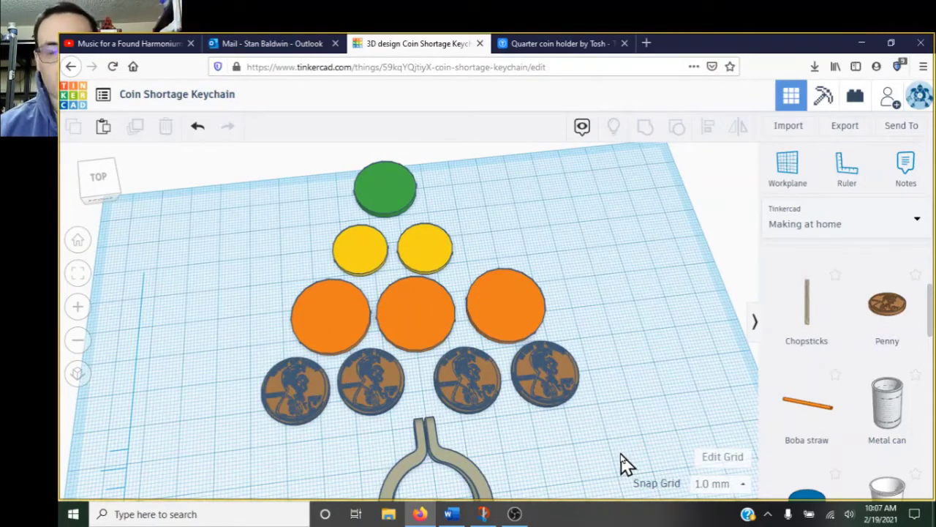
right_click_drag(614, 454, 432, 439)
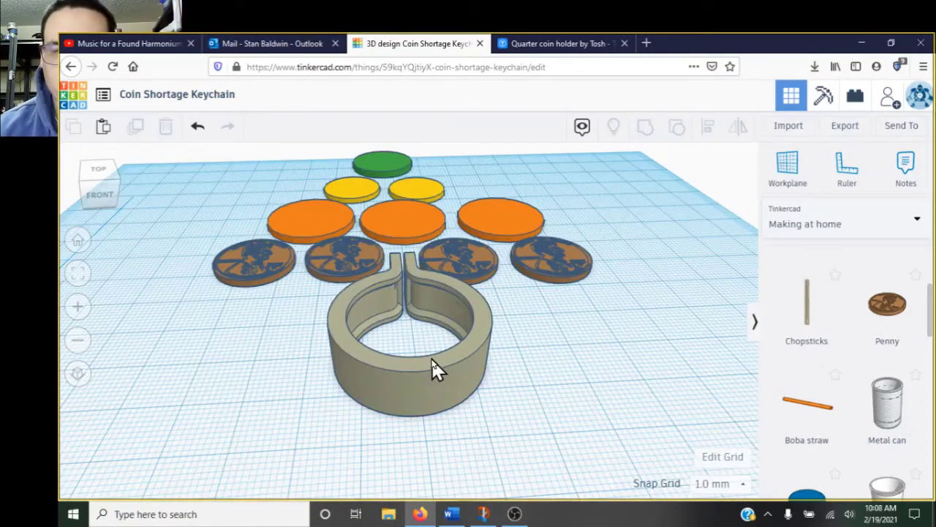
left_click(442, 360)
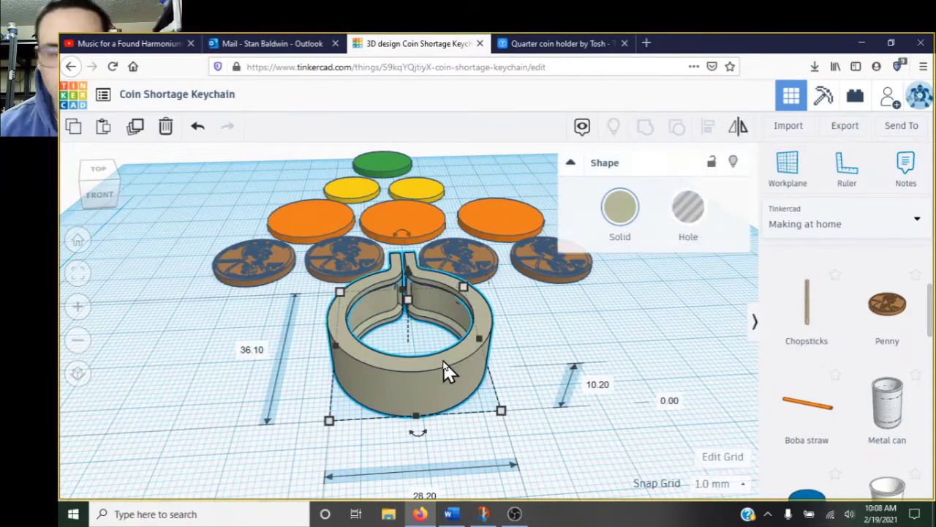
key("ctrl+d")
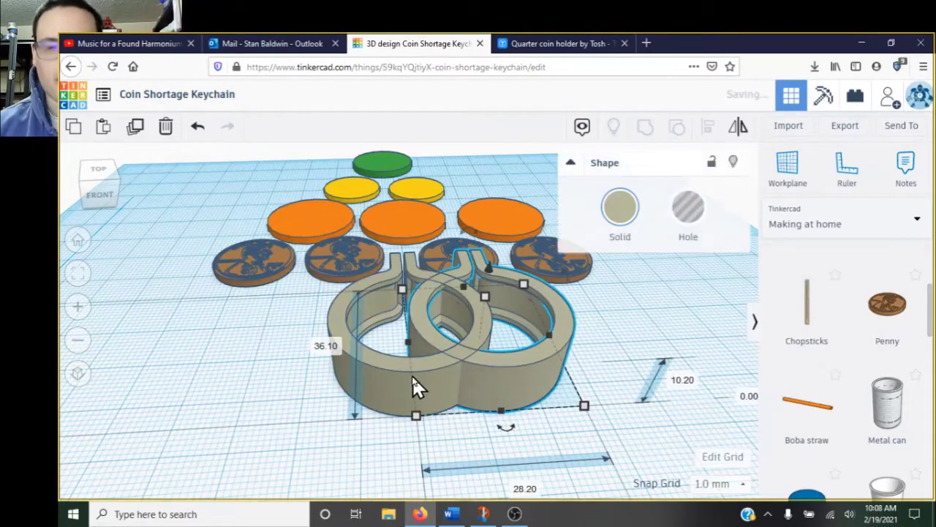
left_click_drag(340, 329, 132, 203)
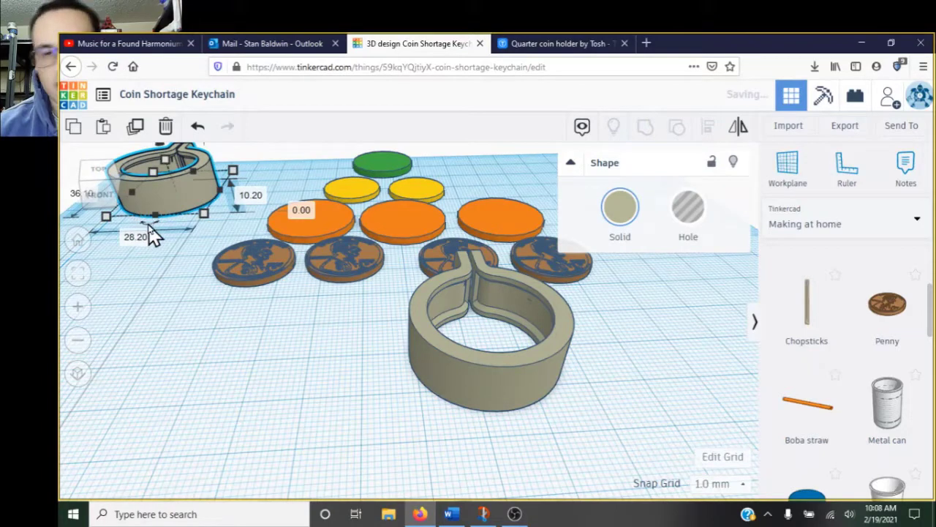
Move the remaining coin holder to the open area centered in front of the row of pennies
left_click(520, 368)
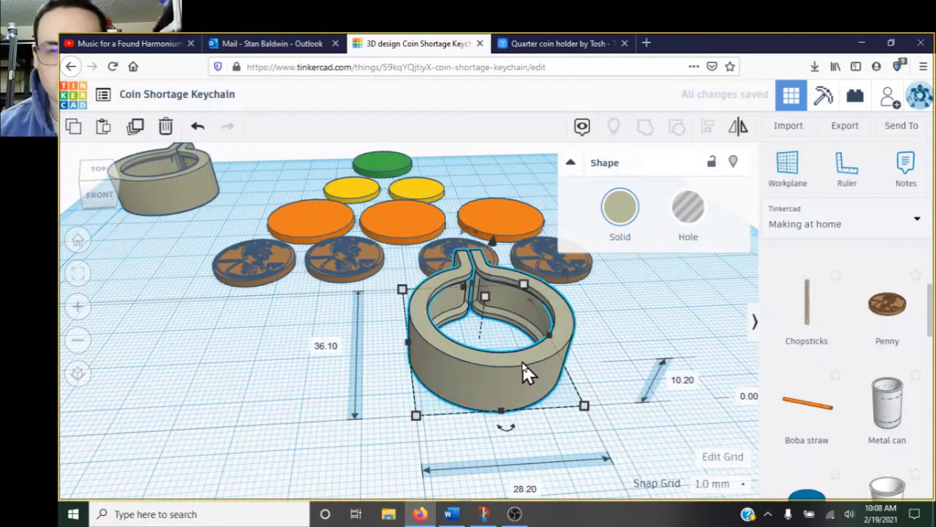
left_click_drag(521, 379, 452, 433)
right_click_drag(547, 356, 514, 290)
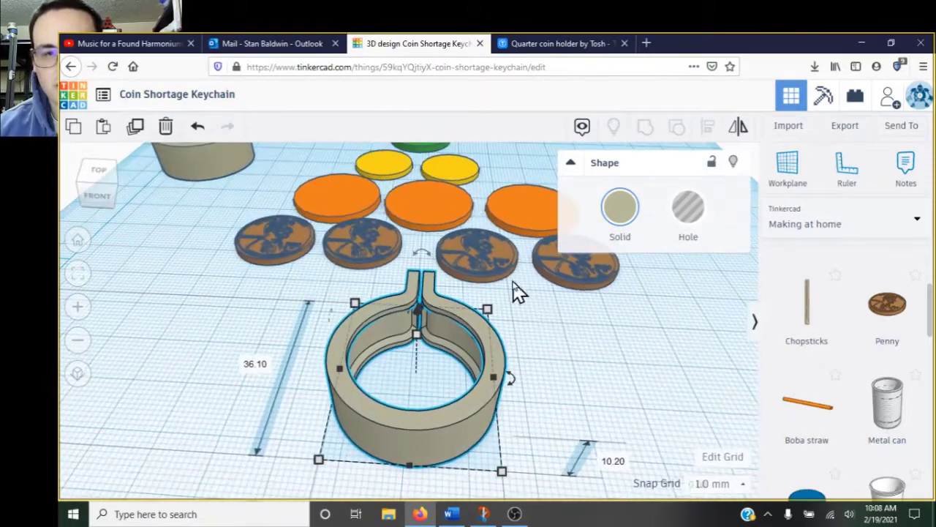
Lock the third penny against editing and unlock it again
left_click(492, 274)
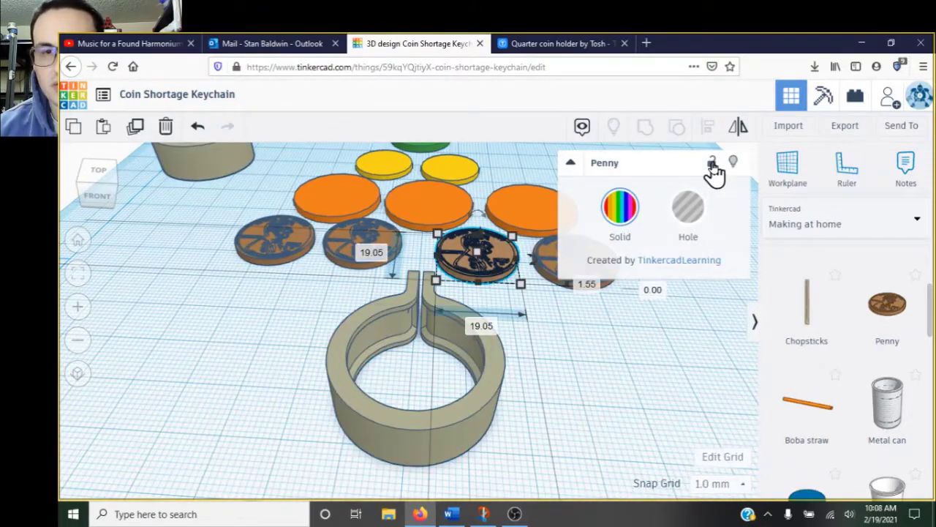
left_click(713, 166)
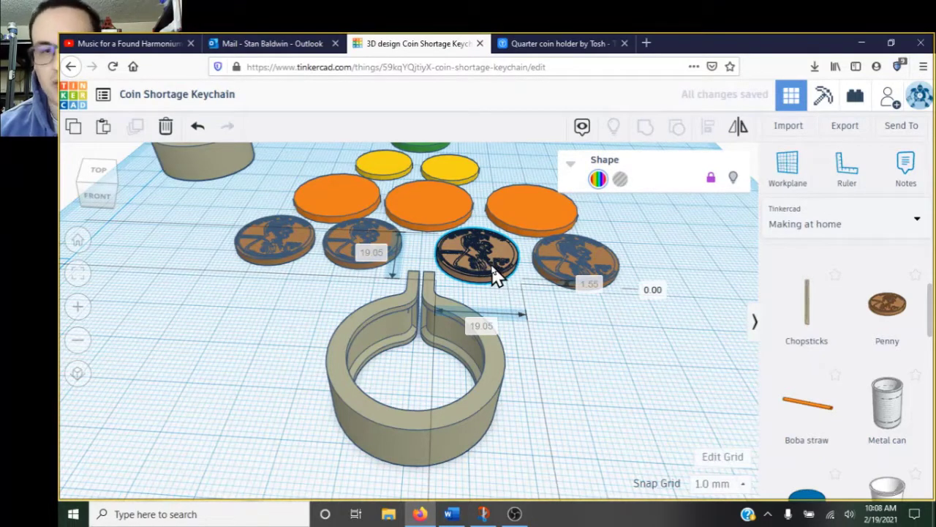
left_click(711, 180)
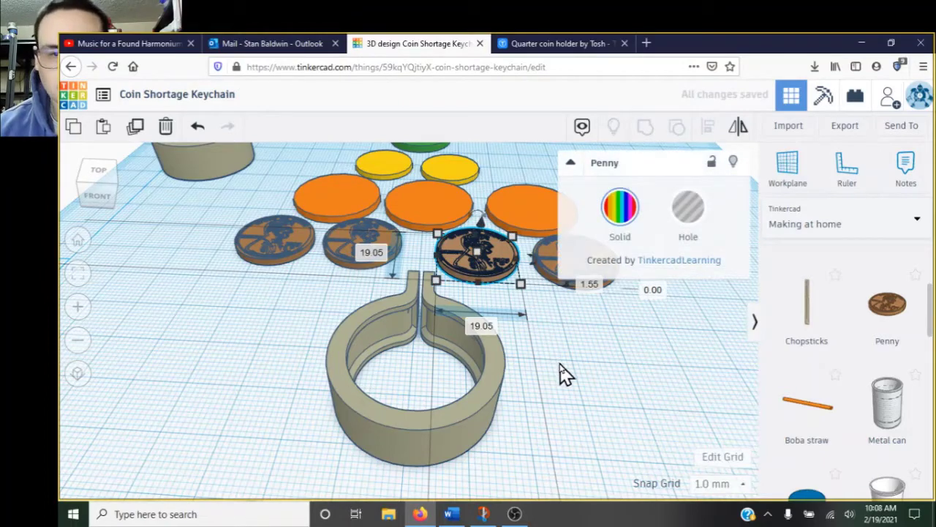
Move one quarter inside the front coin holder and another beside it, and make the holder transparent
left_click_drag(428, 217, 410, 391)
left_click_drag(325, 207, 216, 338)
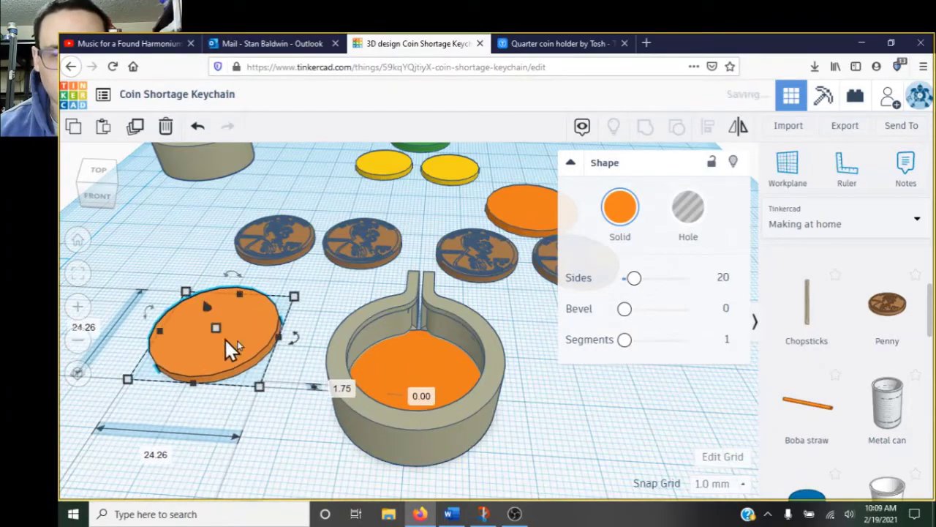
right_click_drag(408, 384, 364, 438)
left_click(360, 435)
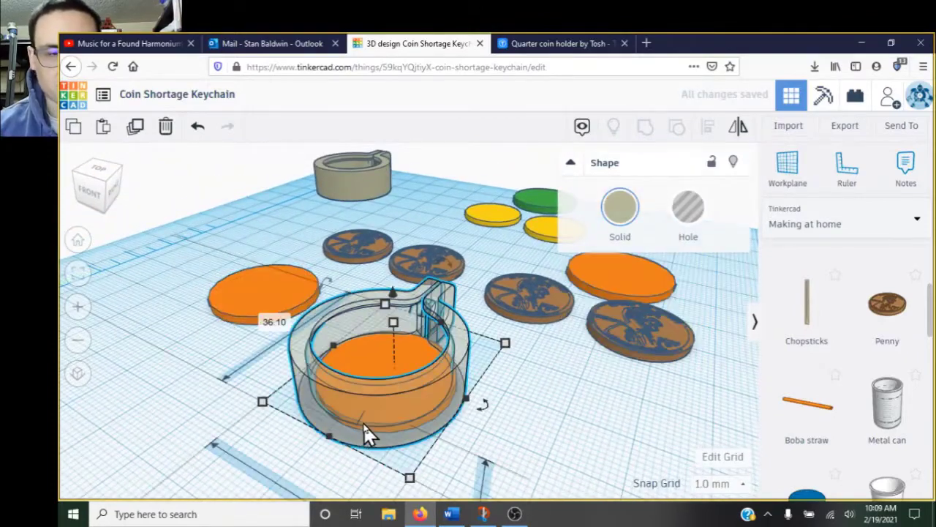
Stack the second quarter on top of the first one inside the transparent coin holder
left_click_drag(246, 324, 297, 424)
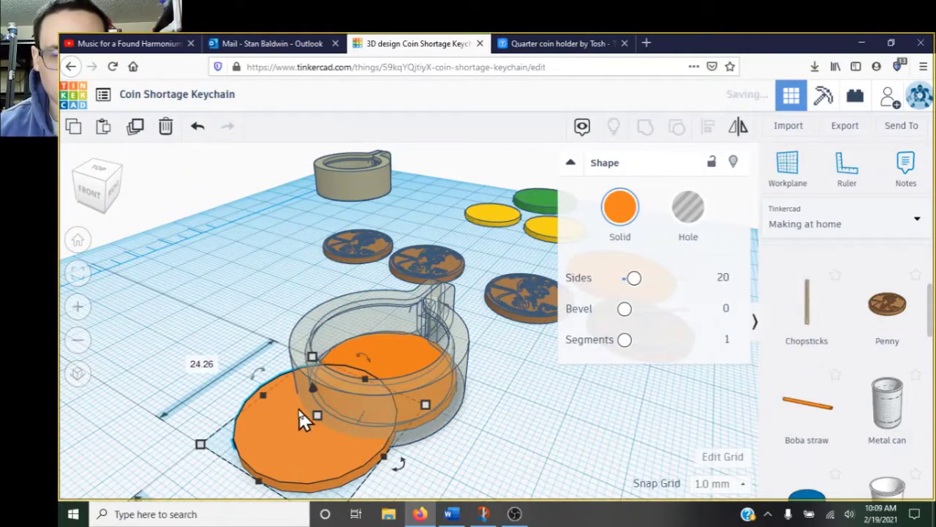
left_click_drag(316, 388, 373, 376)
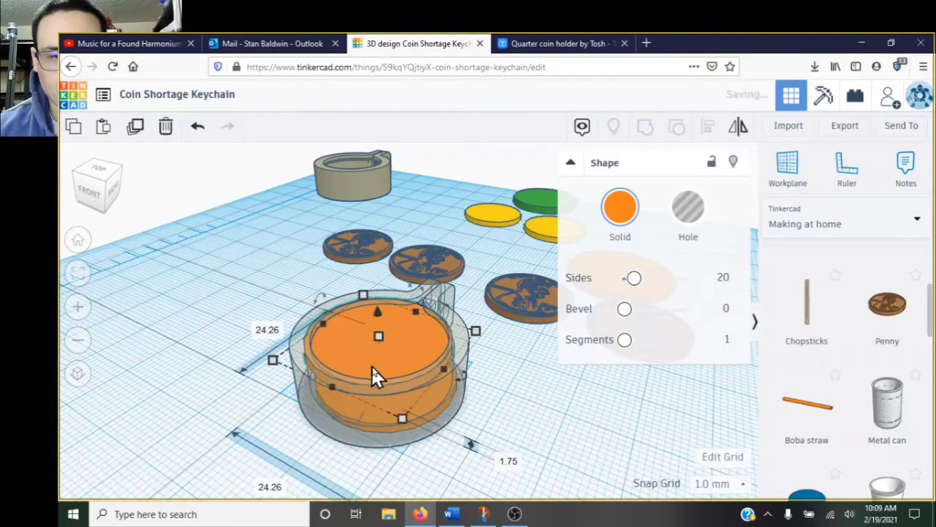
right_click_drag(435, 420, 457, 411)
right_click_drag(457, 410, 448, 402)
Move the transparent coin holder off the coins so that it stands beside the stack
left_click(431, 382)
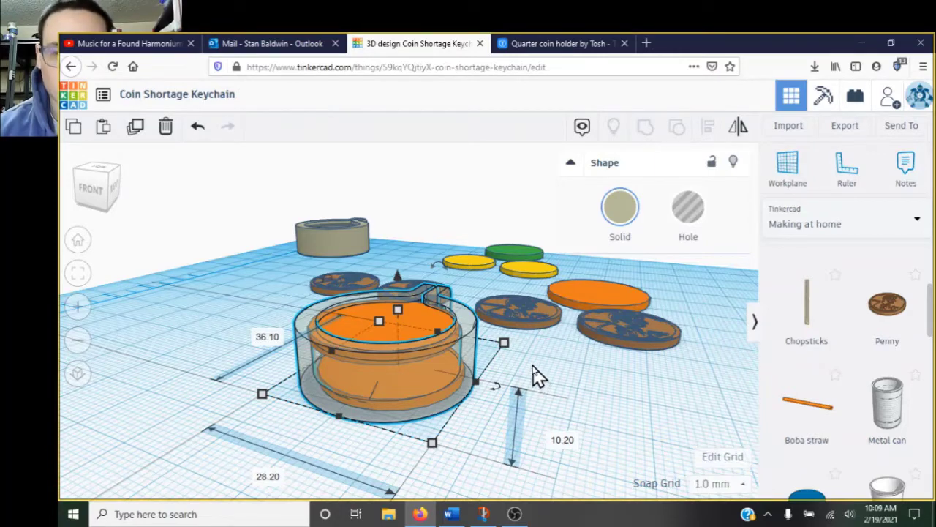
right_click_drag(497, 428, 464, 362)
scroll(436, 329, "up", 5)
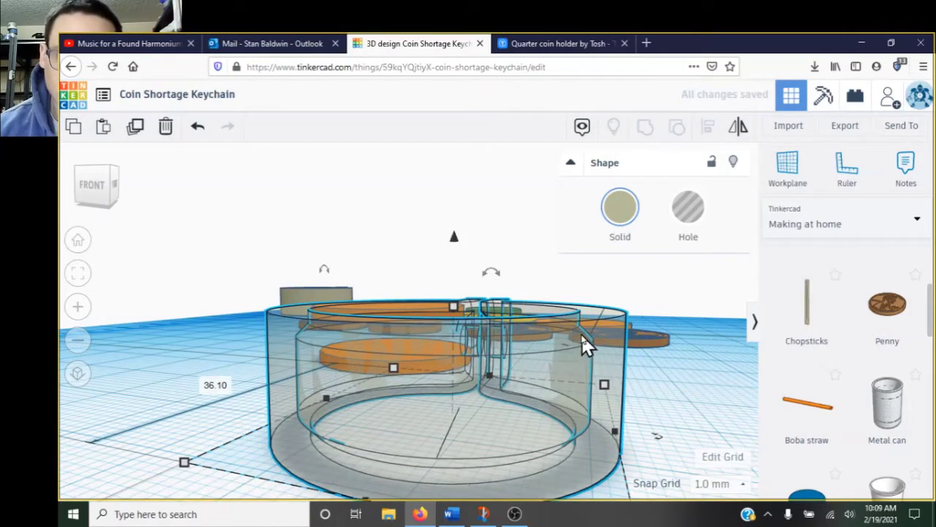
left_click_drag(462, 378, 316, 366)
right_click_drag(554, 381, 557, 402)
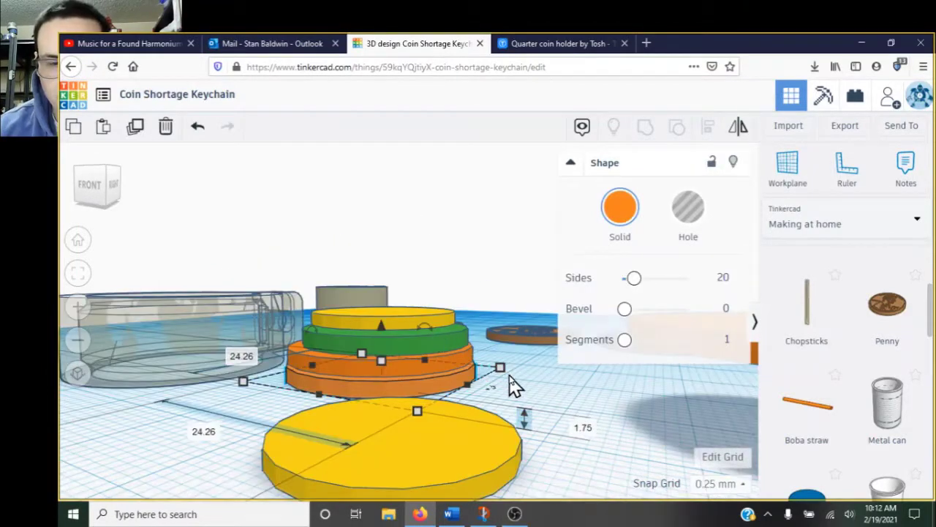
Adjust the height of the dime on top of the stack so it rests on the nickel
right_click_drag(512, 386, 541, 399)
left_click(410, 338)
left_click_drag(387, 285, 387, 285)
scroll(411, 331, "up", 3)
right_click_drag(413, 334, 398, 317)
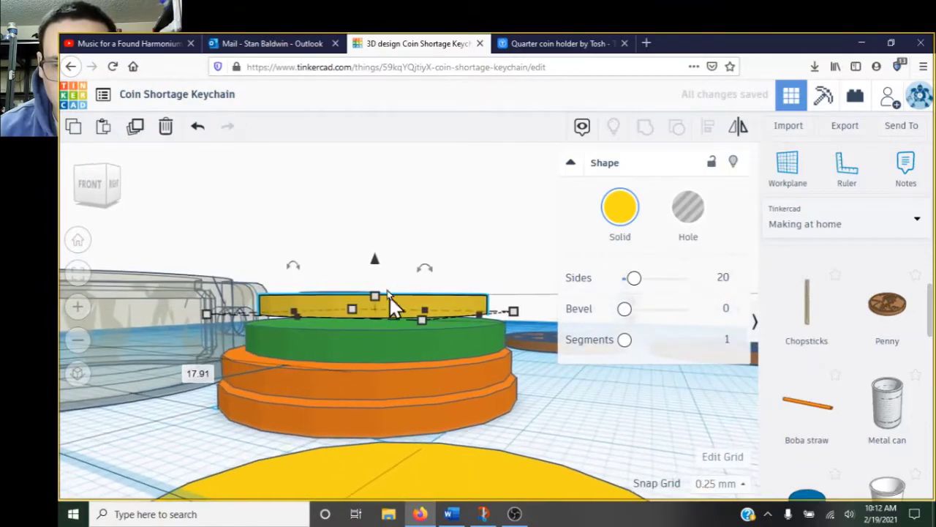
left_click_drag(375, 263, 375, 264)
mouse_move(387, 302)
right_mouse_down()
mouse_move(386, 294)
mouse_move(390, 312)
right_mouse_up()
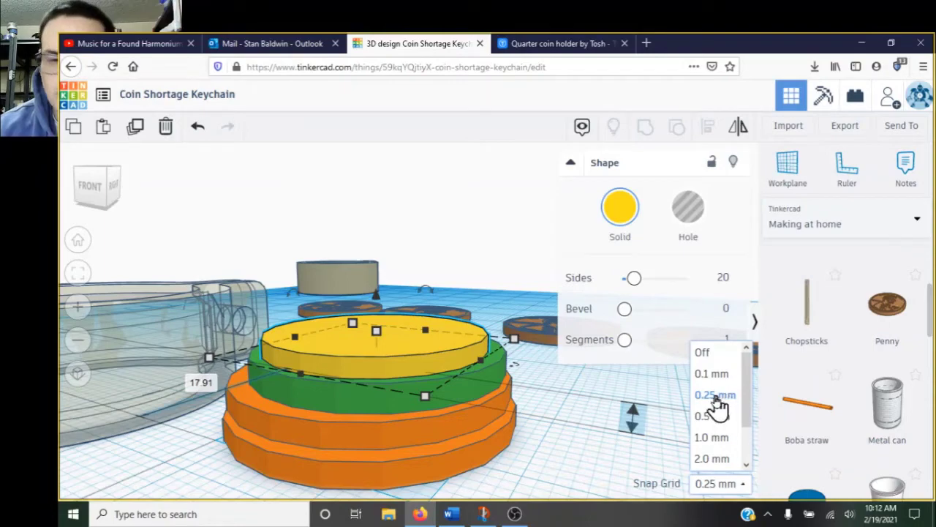
Lower the green nickel onto the two quarters and the yellow dime onto the nickel
mouse_move(534, 453)
right_mouse_down()
mouse_move(533, 434)
mouse_move(533, 448)
right_mouse_up()
left_click_drag(463, 485, 479, 261)
scroll(387, 374, "up", 5)
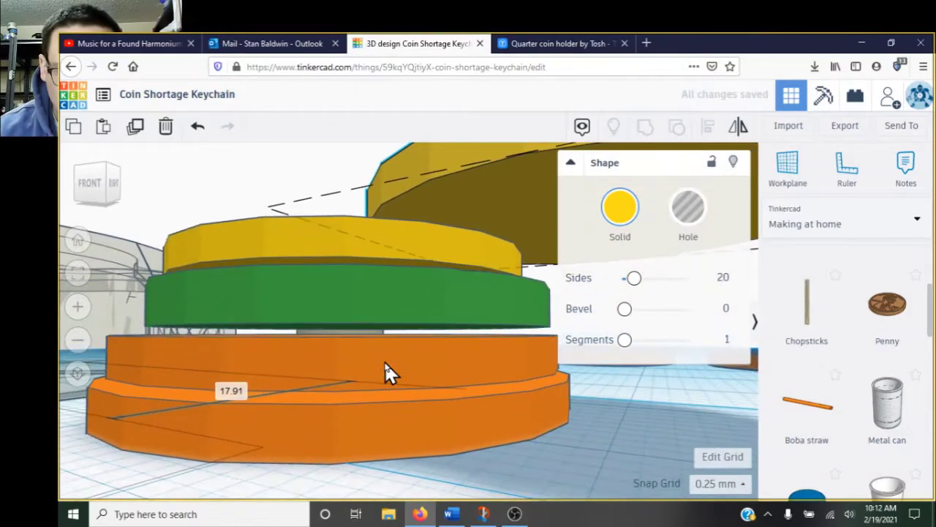
left_click(377, 311)
left_click_drag(357, 268, 356, 273)
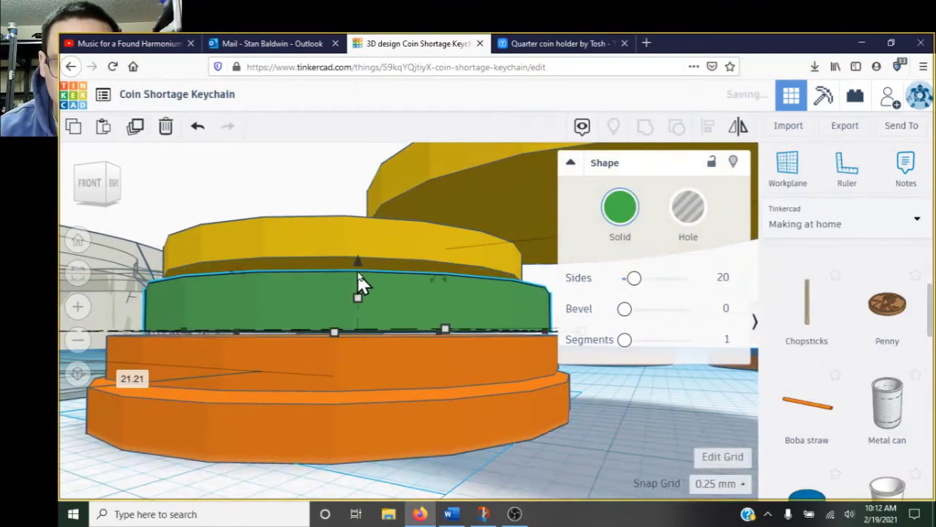
left_click(346, 241)
right_click_drag(346, 241, 356, 279)
left_click_drag(349, 252, 348, 258)
Move the second yellow dime onto the coin stack, on top of the first dime
left_click_drag(398, 238, 191, 206)
scroll(344, 341, "down", 3)
right_click_drag(343, 341, 400, 290)
scroll(401, 290, "up", 5)
scroll(374, 259, "down", 4)
right_click_drag(374, 259, 432, 296)
scroll(388, 285, "down", 5)
Move a penny over the coin stack and lower it onto the two dimes
left_click_drag(316, 224, 371, 492)
right_click_drag(492, 356, 476, 291)
left_click_drag(332, 350, 380, 278)
right_click_drag(355, 326, 430, 355)
left_click(82, 311)
right_click_drag(373, 438, 352, 386)
scroll(415, 376, "down", 2)
scroll(418, 353, "up", 2)
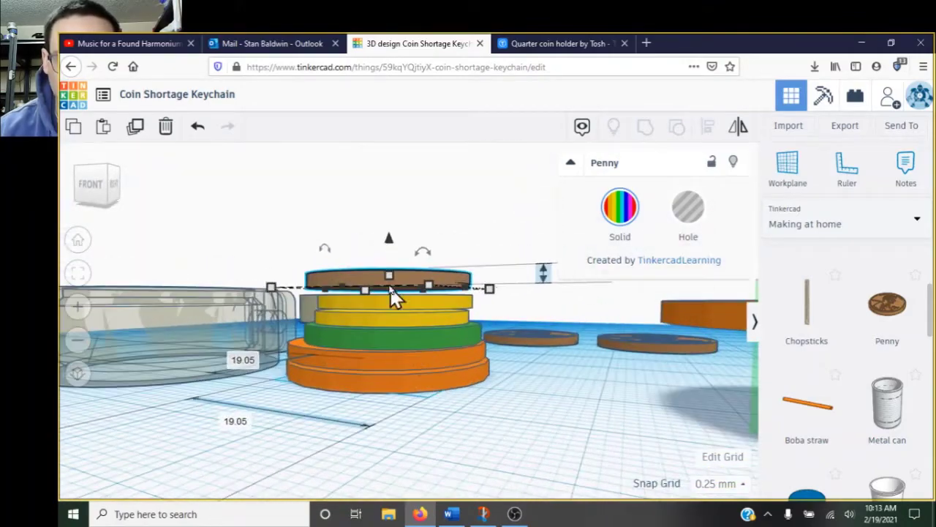
left_click_drag(388, 238, 388, 245)
scroll(388, 253, "up", 4)
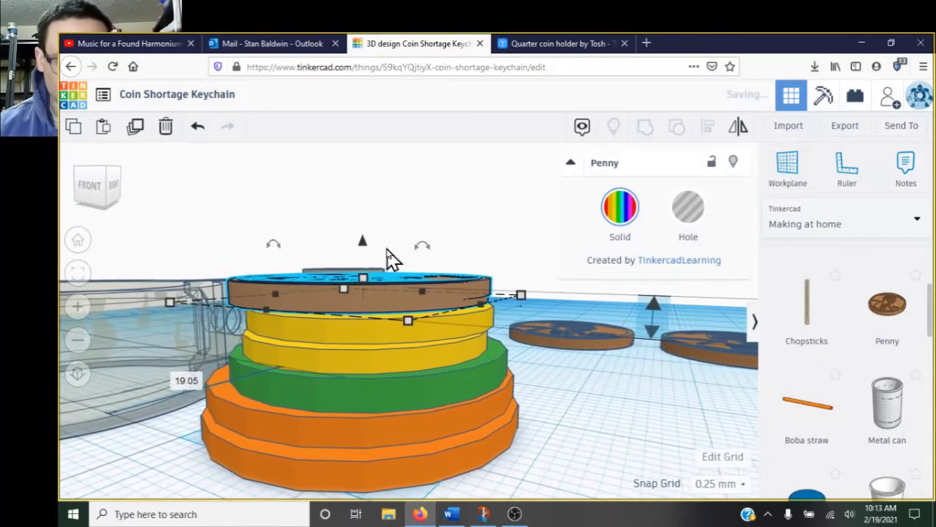
Duplicate the penny upward repeatedly until four pennies are stacked, and move an orange quarter over to the stack
left_click_drag(365, 247, 368, 227)
key("ctrl+d")
key("ctrl+d")
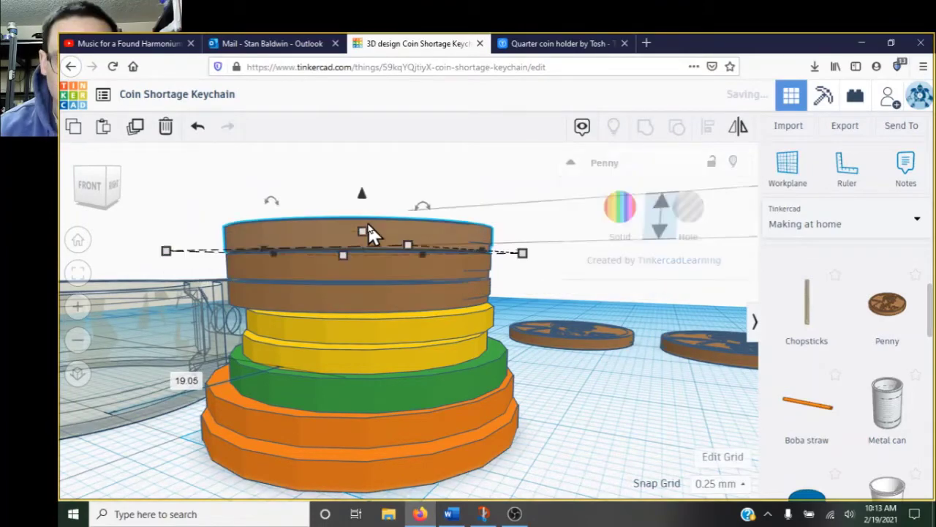
scroll(602, 449, "down", 3)
right_click_drag(539, 424, 717, 427)
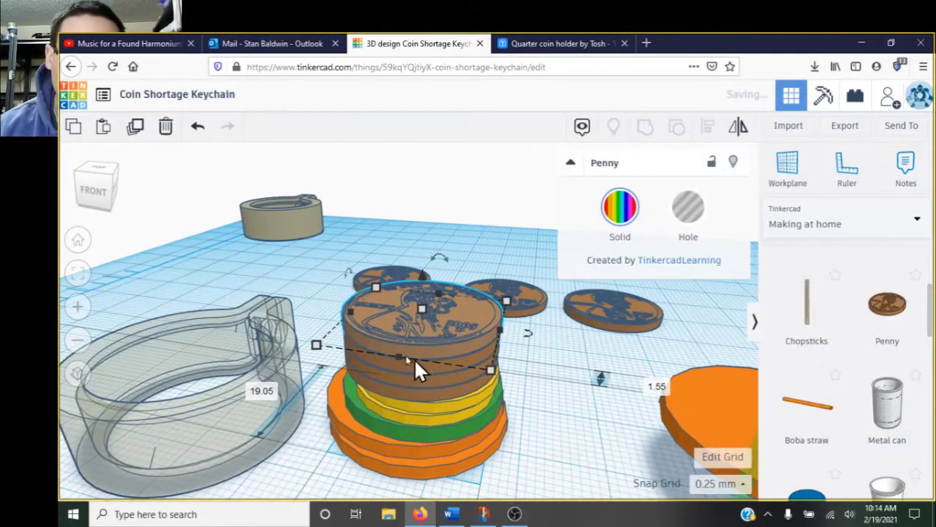
left_click_drag(667, 394, 335, 376)
left_click(514, 513)
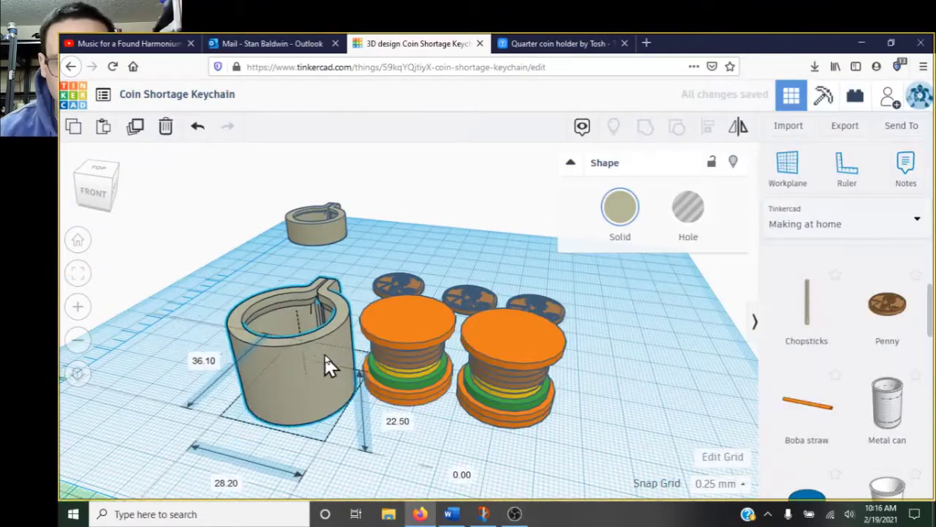
Move one coin stack into the tall coin holder and make the holder transparent
left_click(324, 358)
right_click_drag(526, 349, 520, 448)
left_click_drag(532, 359, 295, 360)
left_click(337, 359)
key("t")
right_click_drag(346, 403, 377, 347)
scroll(273, 318, "up", 5)
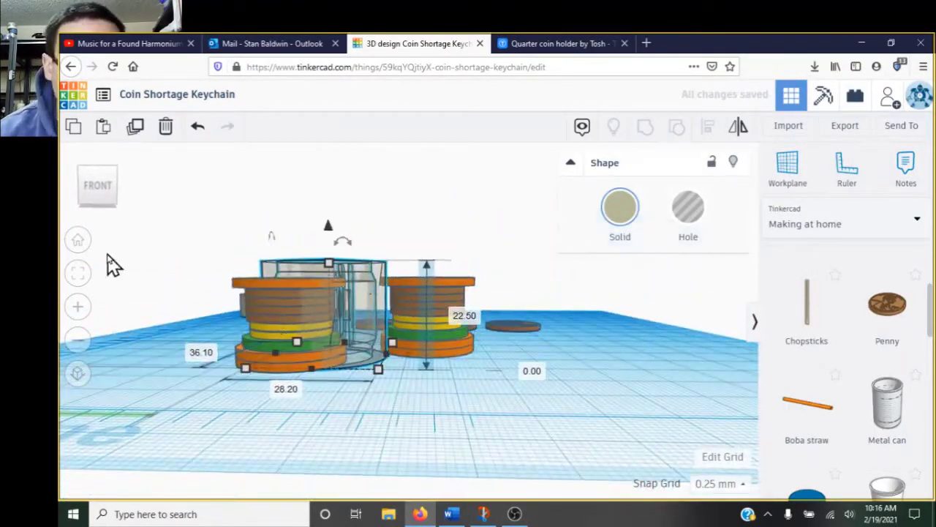
Select the front coin stack together with the transparent holder and adjust their positions relative to each other
left_click(191, 458)
right_click_drag(192, 450, 375, 381)
left_click(130, 320)
left_click(314, 359, "shift")
scroll(347, 446, "up", 3)
left_click_drag(380, 437, 256, 290)
left_click_drag(337, 431, 270, 290)
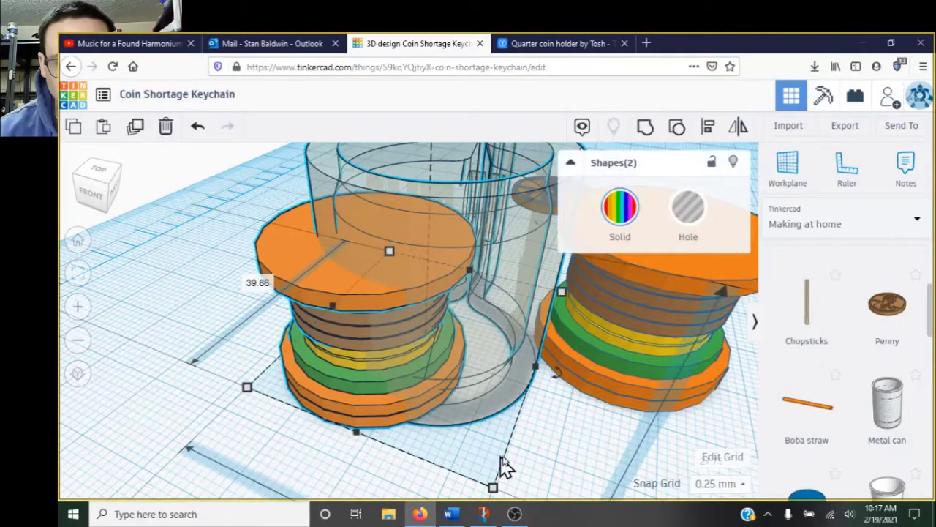
left_click(485, 390)
left_click_drag(485, 389, 510, 342)
left_click_drag(449, 429, 278, 400)
Place a box hole of 32 by 41 mm around the lower half of the front coin holder
right_click_drag(377, 441, 382, 326)
left_click_drag(409, 210, 407, 211)
left_click(412, 208)
left_click_drag(423, 164, 427, 183)
right_click_drag(427, 184, 386, 223)
mouse_move(409, 315)
right_mouse_down()
mouse_move(426, 390)
mouse_move(314, 378)
mouse_move(422, 361)
mouse_move(420, 330)
right_mouse_up()
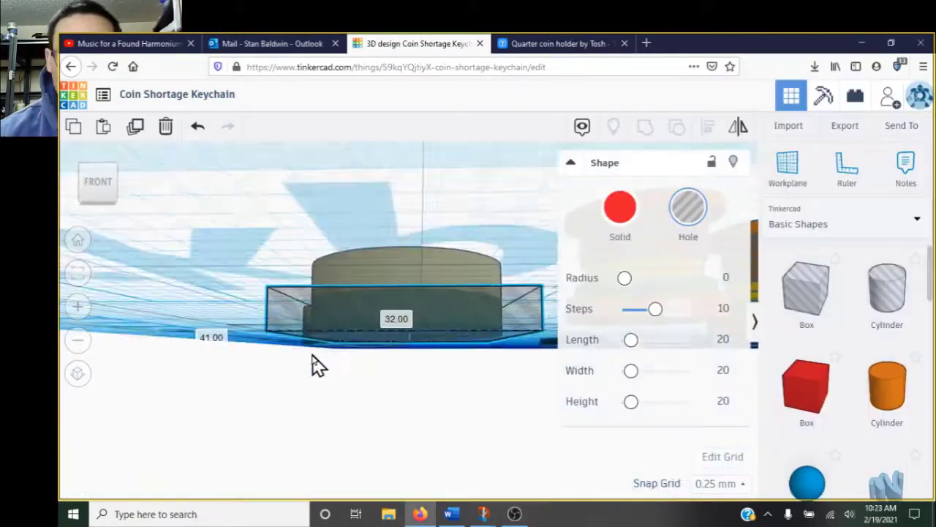
Group the box hole with the front coin holder to cut away the holder's lower half
right_click_drag(314, 363, 365, 284)
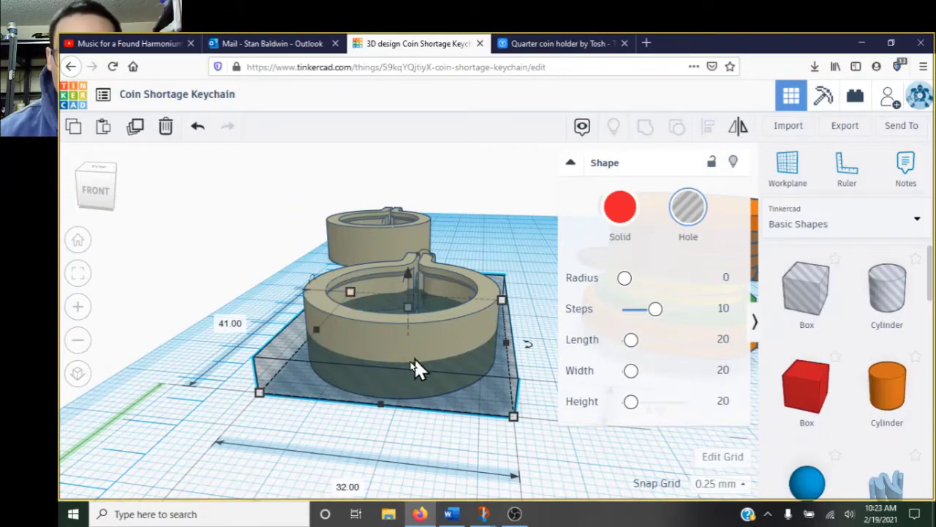
scroll(438, 410, "down", 3)
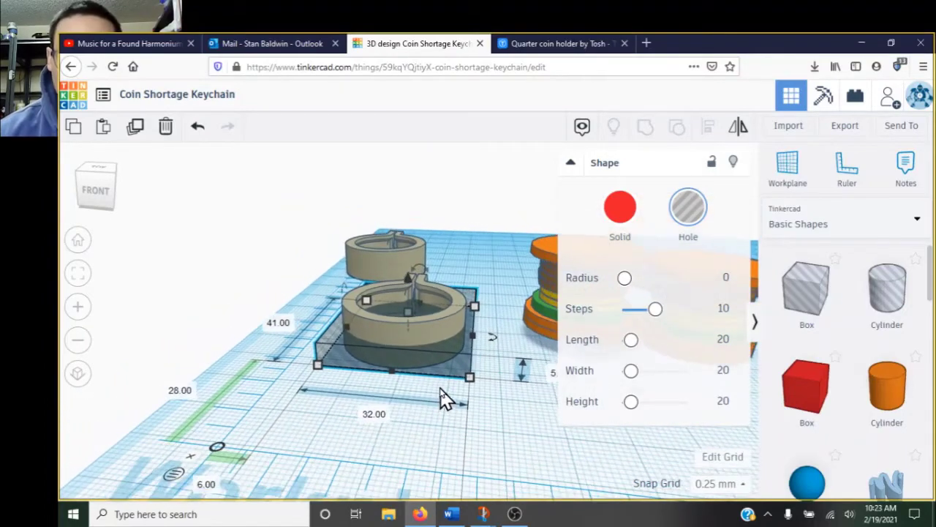
right_click_drag(439, 399, 449, 429)
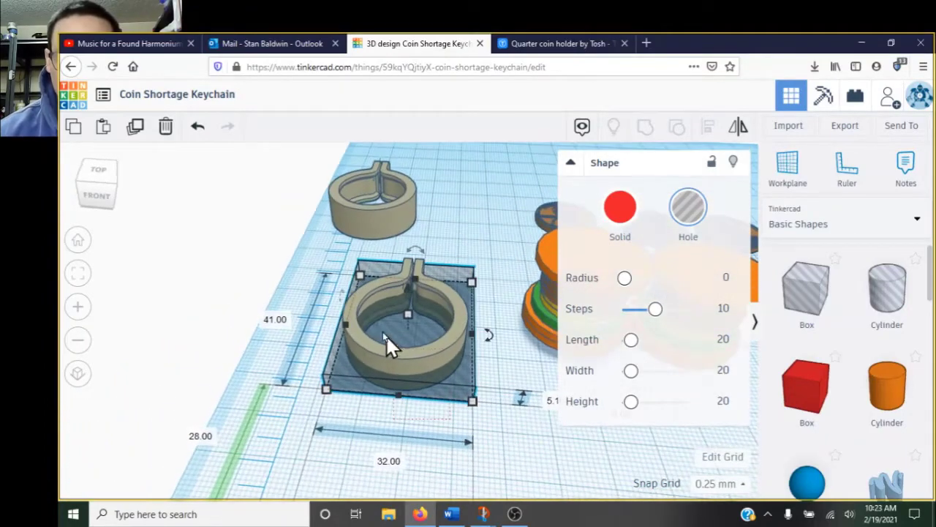
left_click(370, 315, "shift")
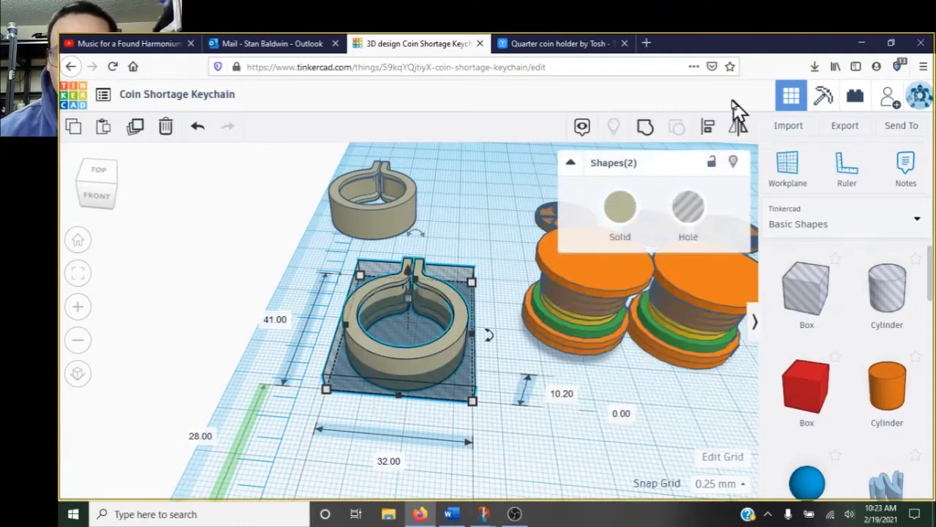
left_click(645, 130)
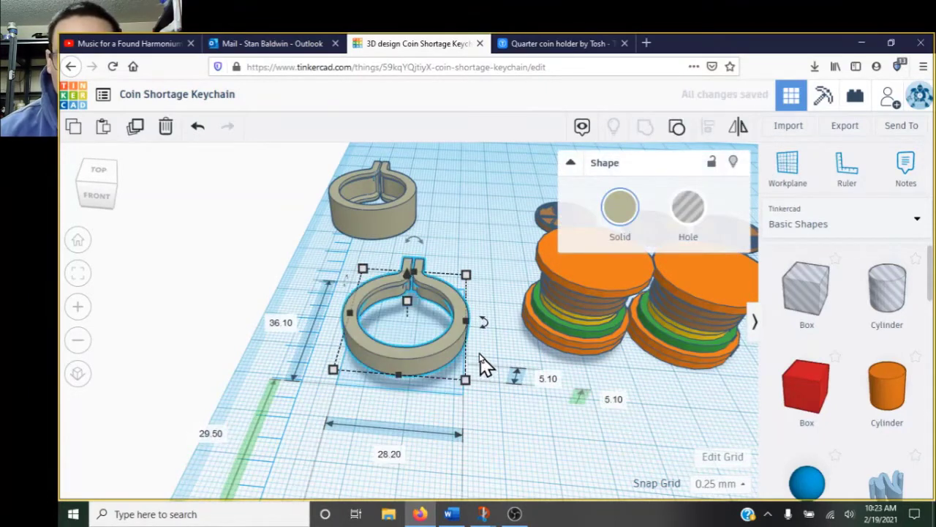
Turn the cut coin holder ring upside down and inspect it from above
left_click_drag(414, 245, 490, 369)
scroll(431, 330, "up", 5)
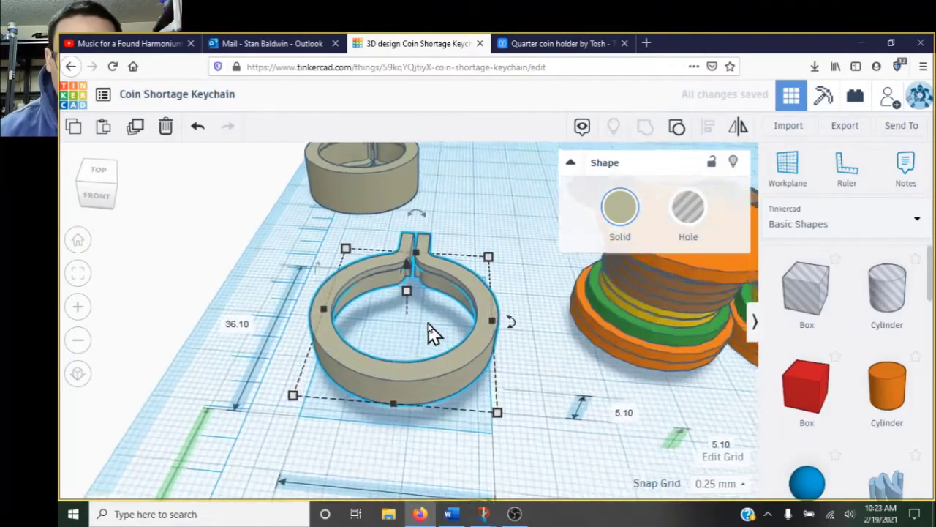
right_click_drag(430, 332, 435, 272)
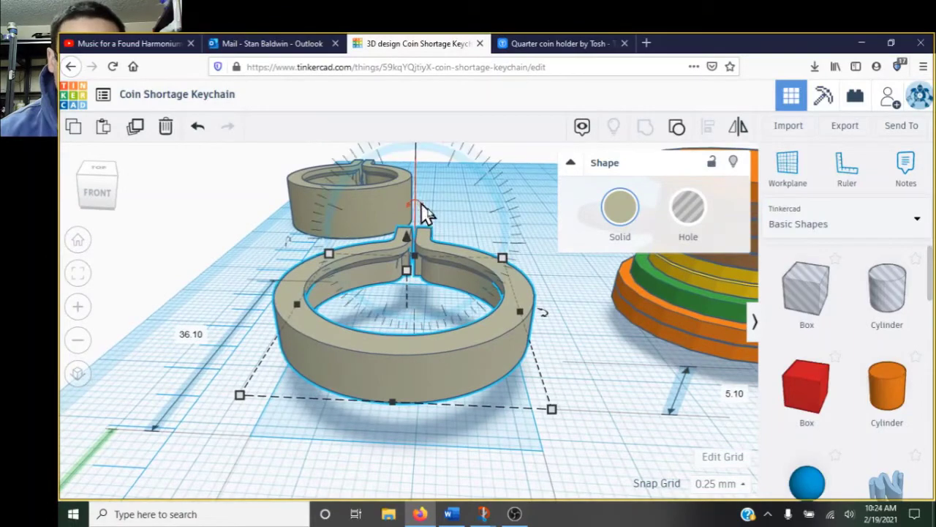
left_click_drag(421, 211, 518, 337)
mouse_move(490, 386)
left_mouse_down()
mouse_move(462, 397)
mouse_move(474, 387)
left_mouse_up()
right_click_drag(500, 389, 502, 424)
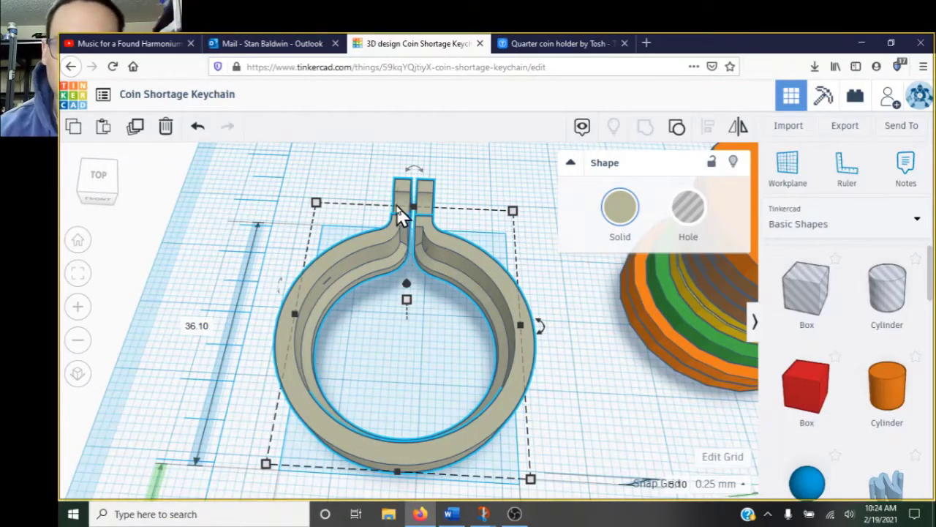
right_click_drag(414, 221, 528, 482)
left_click(514, 514)
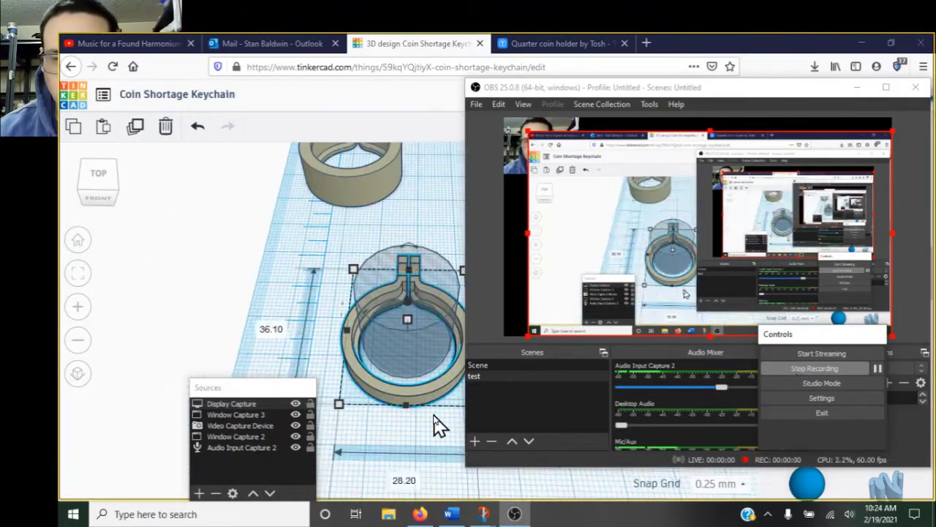
Move the cylinder hole beside the ring and set its width and length to 28.20 mm
left_click(405, 357)
left_click(401, 397)
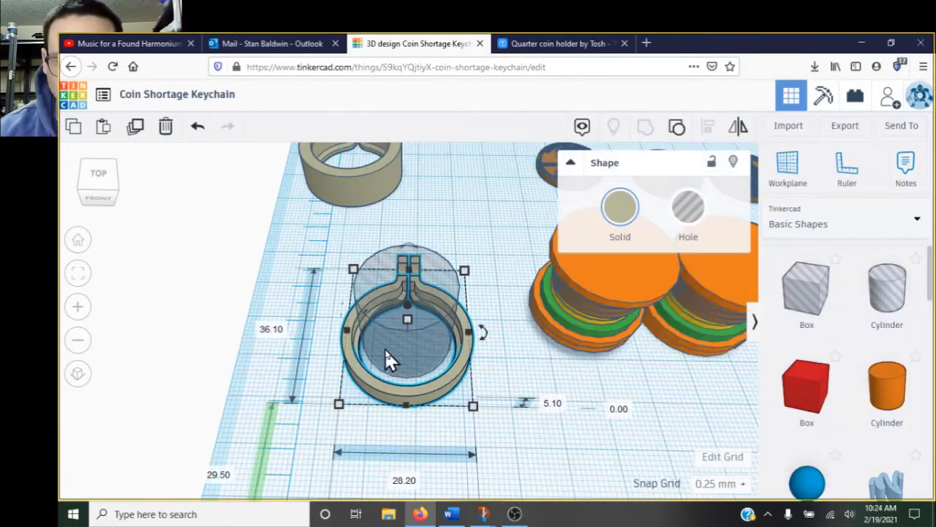
left_click_drag(366, 358, 324, 407)
left_click(289, 456)
type("28.20")
left_click(187, 343)
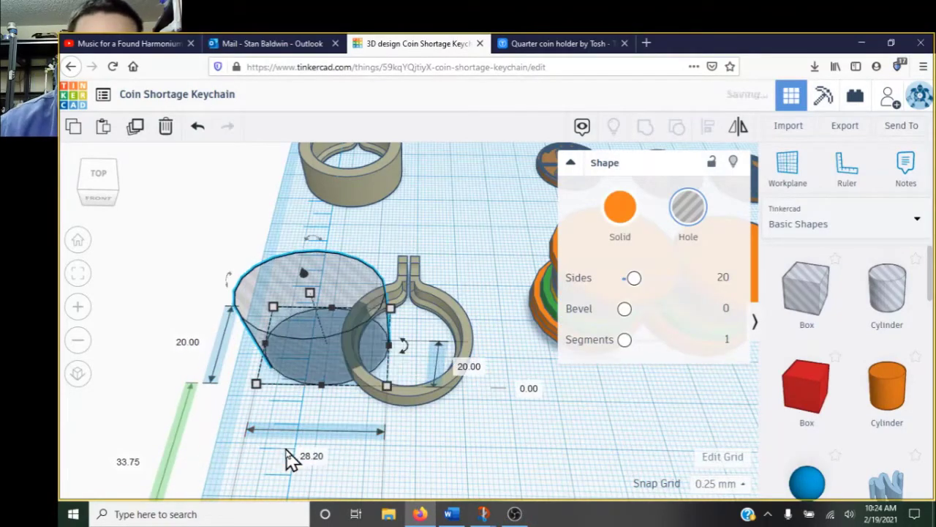
key("Return")
Ungroup the left coin stack and move its top quarter beside the cylinder
left_click(553, 412)
left_click(606, 275)
left_click(700, 289)
left_click(198, 125)
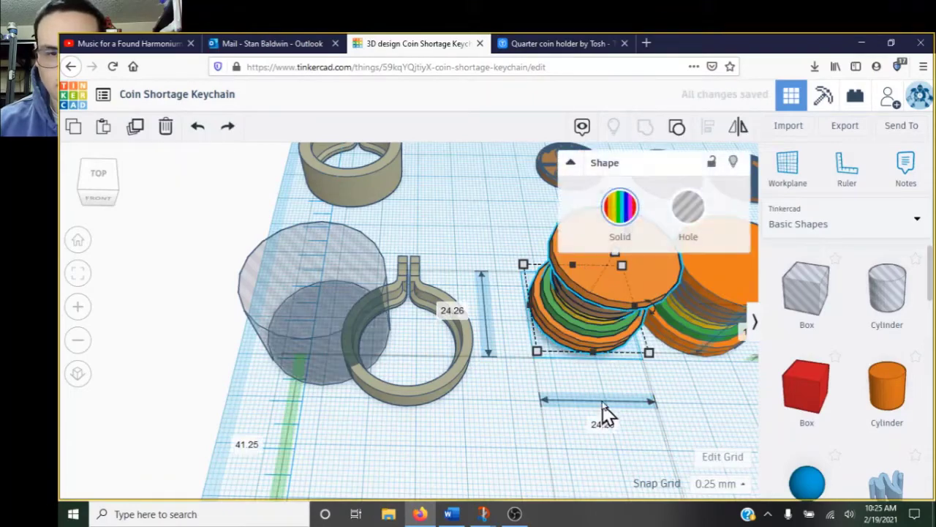
left_click_drag(638, 286, 622, 250)
left_click(672, 131)
left_click(591, 388)
left_click_drag(631, 288, 292, 431)
left_click(328, 268)
left_click(293, 391)
Make the 28.20 mm cylinder solid and turn the loose quarter beside it into a hole
right_click_drag(534, 282, 415, 349)
scroll(414, 342, "down", 5)
left_click(536, 353)
right_click_drag(537, 358, 560, 451)
left_click_drag(517, 347, 507, 333)
left_click(381, 288)
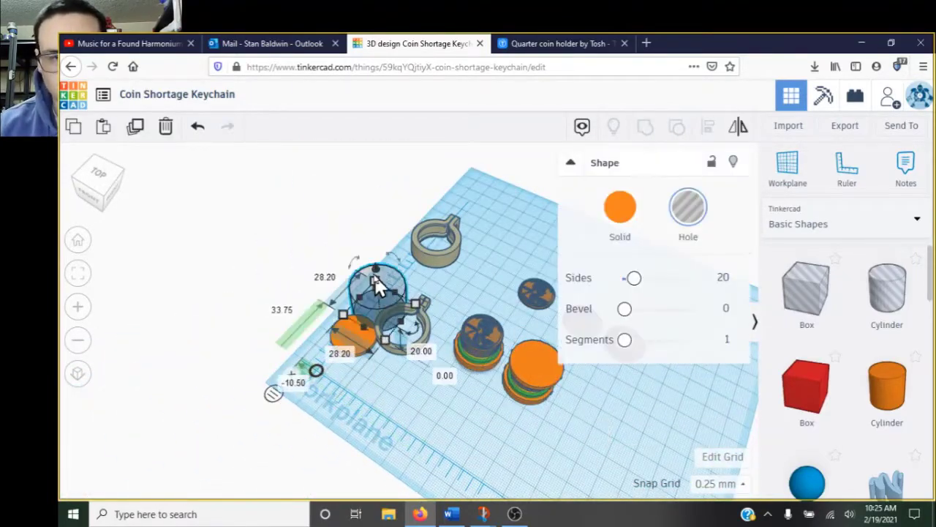
scroll(381, 288, "up", 5)
right_click_drag(388, 316, 482, 299)
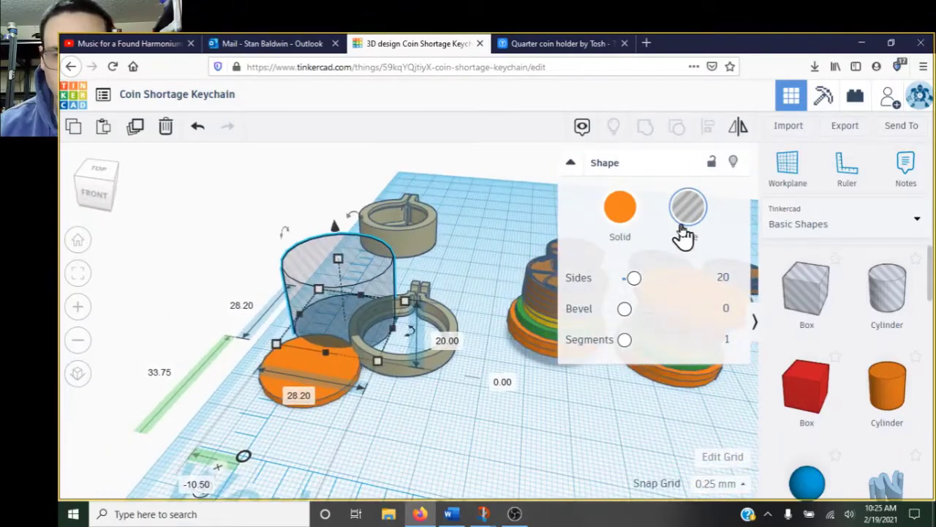
left_click(621, 220)
left_click(346, 374)
left_click(683, 218)
Stretch the quarter hole to 30.50 mm tall, move the ring aside and centre the hole in the solid cylinder
left_click_drag(311, 365, 296, 259)
left_click_drag(449, 334, 493, 304)
left_click_drag(363, 262, 327, 292)
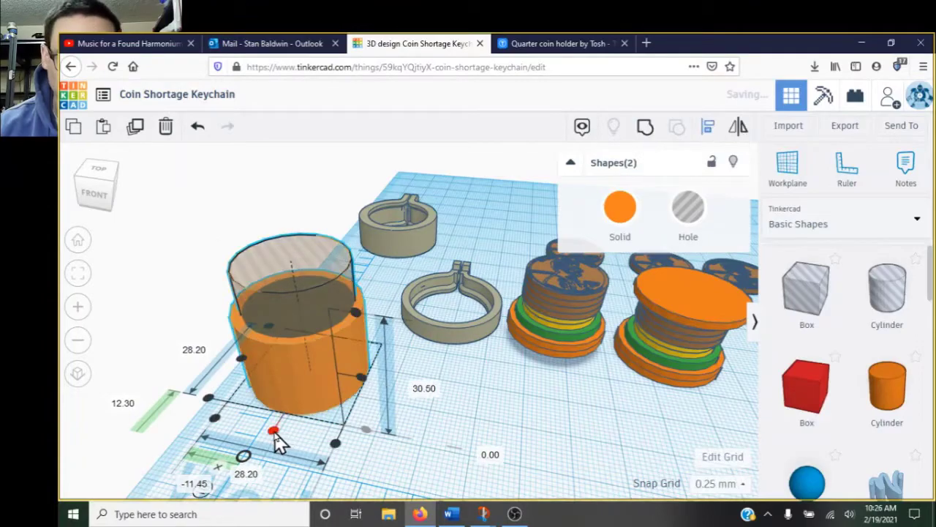
left_click(414, 414)
right_click_drag(414, 413, 417, 425)
Group the cylinder with the quarter hole into a tube and move the tube over the ring
left_click_drag(275, 337, 272, 333)
left_click(646, 129)
right_click_drag(552, 351, 504, 417)
right_click_drag(371, 439, 503, 344)
left_click_drag(340, 332, 399, 349)
Ungroup the tube and increase the number of sides of its hole and outer cylinder to smooth them
key("ctrl+shift+g")
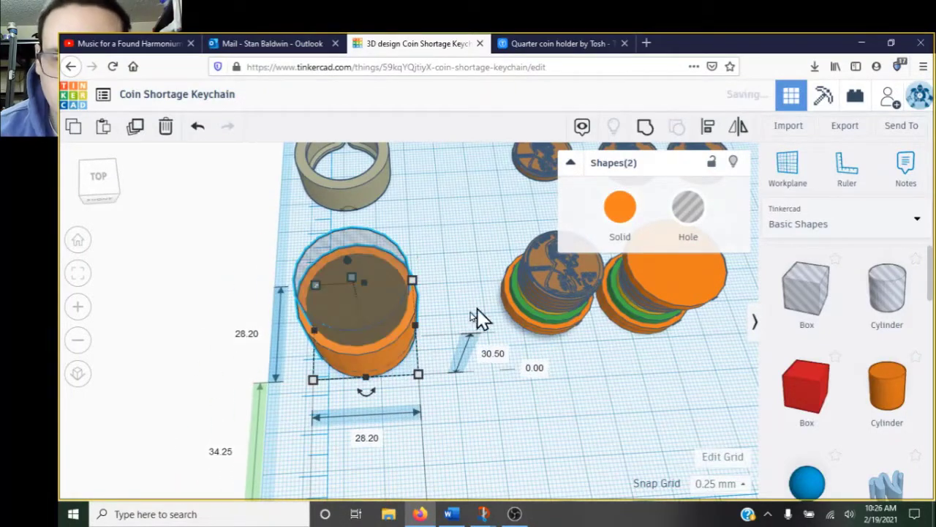
left_click(388, 267)
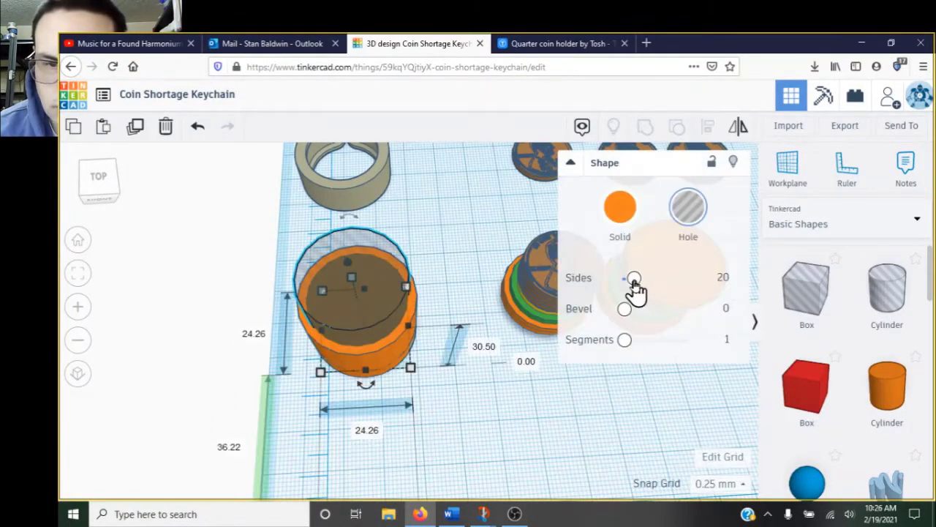
left_click_drag(634, 292, 690, 278)
left_click(382, 369)
left_click(482, 271)
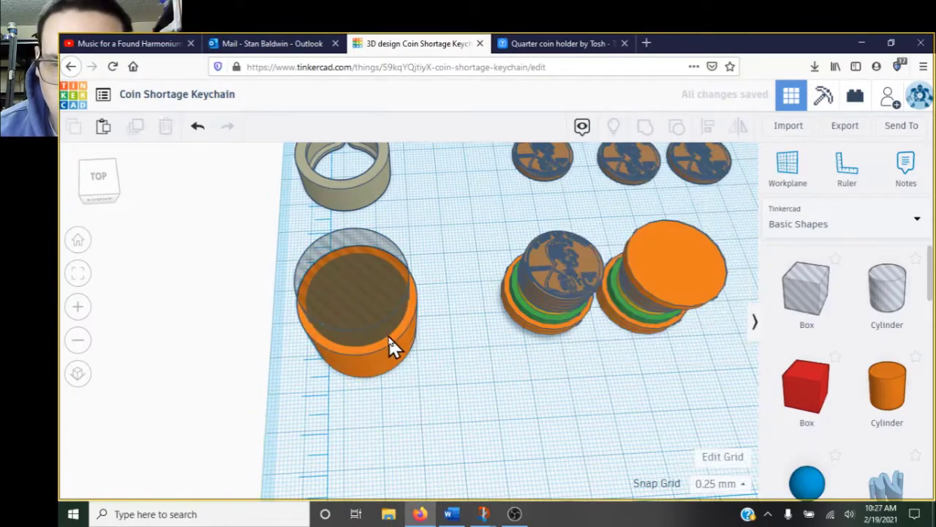
Group the smoothed cylinder and hole into a tube again and move it forward, clear of the ring
right_click_drag(407, 353, 379, 272)
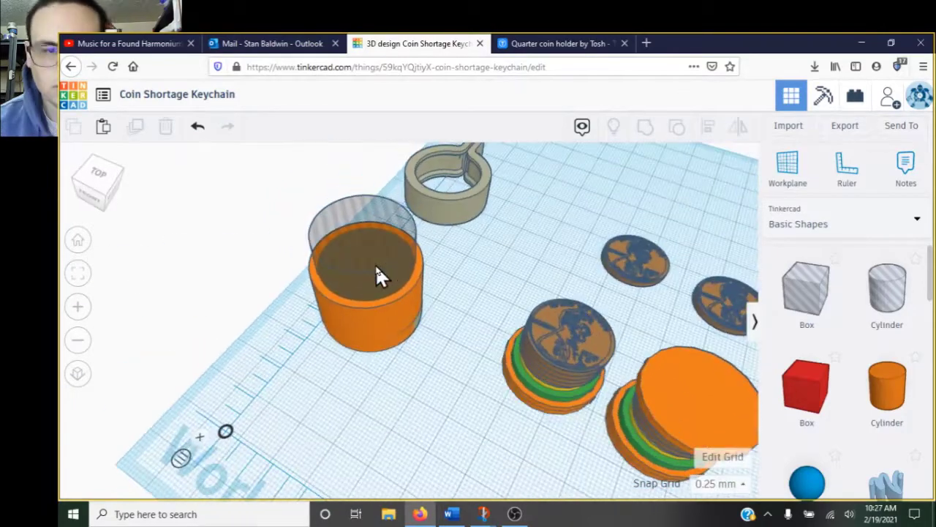
left_click(423, 278)
left_click(410, 307, "shift")
left_click(646, 126)
left_click_drag(417, 278, 439, 381)
Put a quarter back on top of the left coin stack and centre-align all of the stack's pieces
left_click(703, 412)
left_click(531, 345)
right_click_drag(531, 344, 500, 275)
right_click_drag(445, 283, 622, 317)
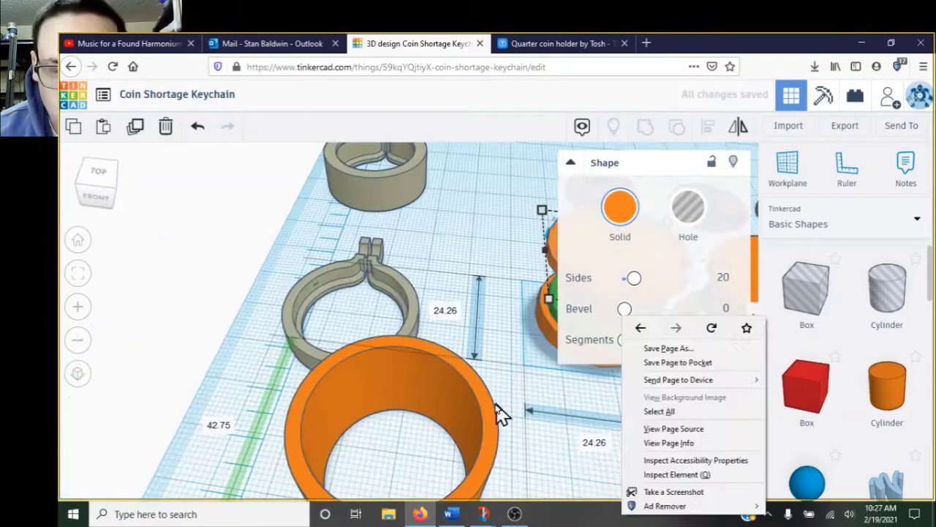
left_click(483, 390)
scroll(589, 369, "down", 2)
left_click_drag(514, 338, 639, 218)
key("l")
left_click(558, 373)
left_click(490, 312)
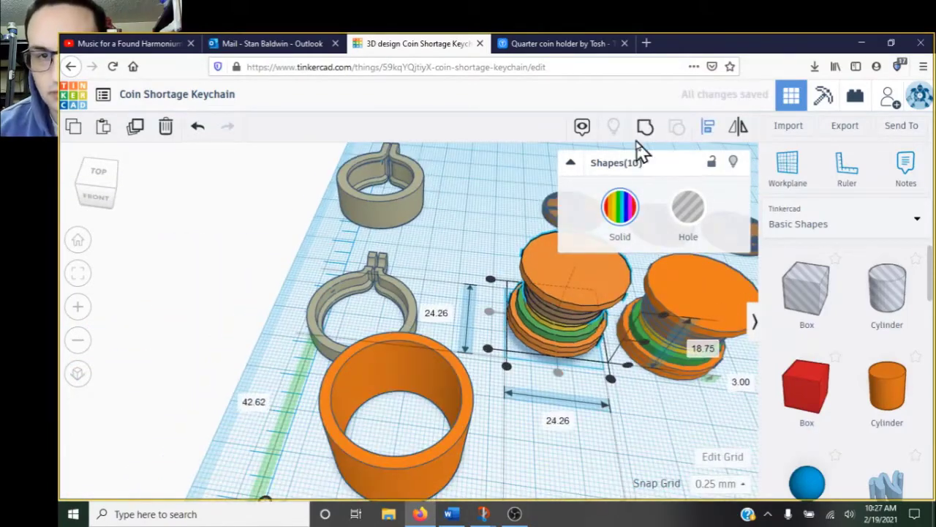
Move the orange tube over the ring and place the left coin stack inside the tube
left_click_drag(455, 424, 402, 303)
right_click_drag(443, 330, 393, 391)
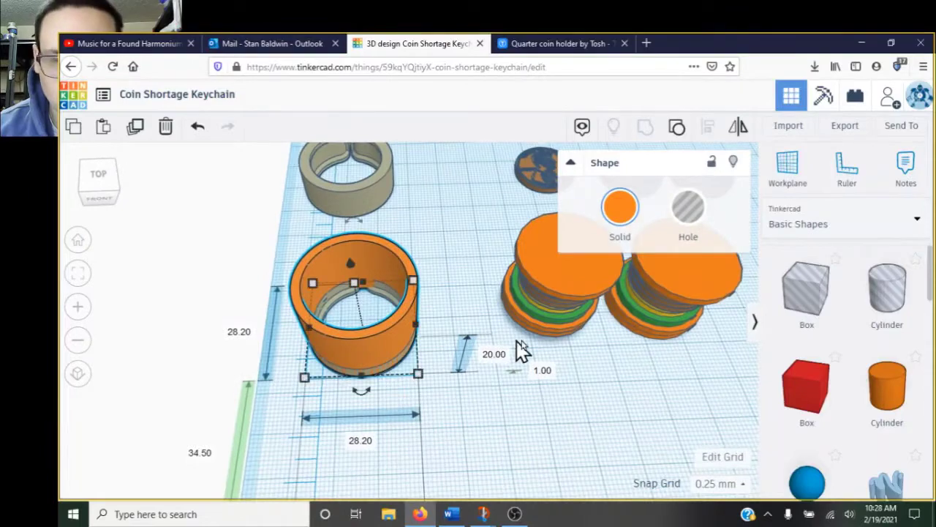
left_click(501, 352)
left_click_drag(527, 231, 327, 292)
Colour the tube green, make it transparent and adjust its height around the coin stack
right_click_drag(434, 335, 415, 294)
left_click(421, 304)
left_click(620, 207)
left_click(695, 292)
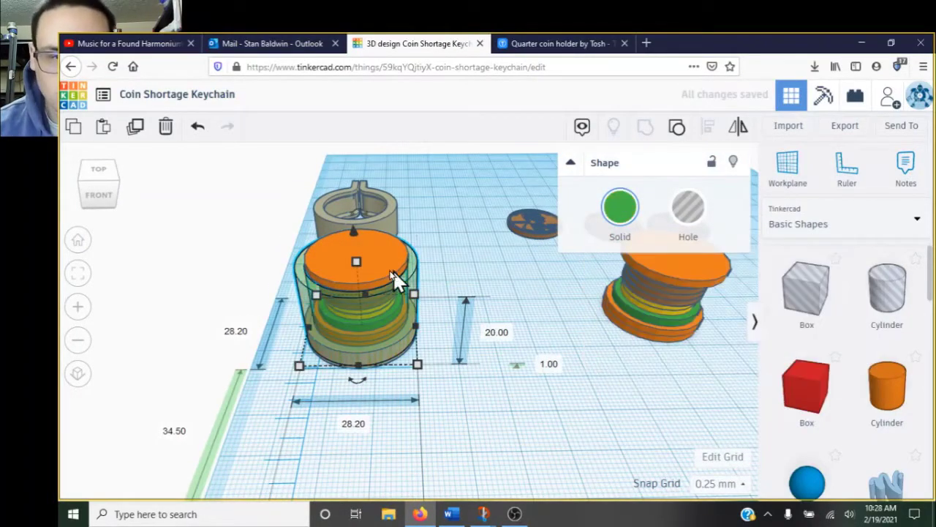
left_click_drag(354, 251, 354, 257)
Move the spare holder aside, pull the cut ring out from under the tube and place it on top of the tube
left_click_drag(388, 210, 444, 174)
left_click_drag(388, 377, 255, 368)
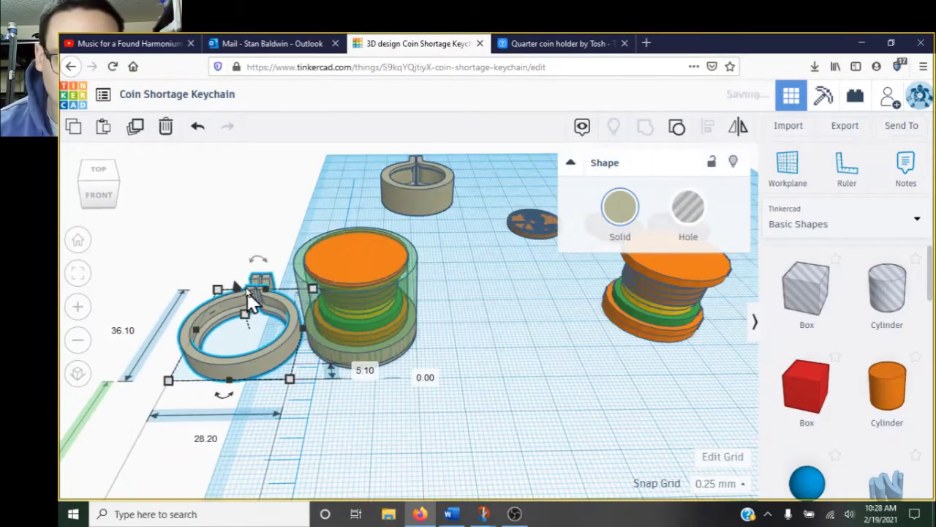
left_click_drag(258, 272, 369, 276)
left_click(77, 278)
right_click_drag(470, 439, 476, 382)
left_click(515, 514)
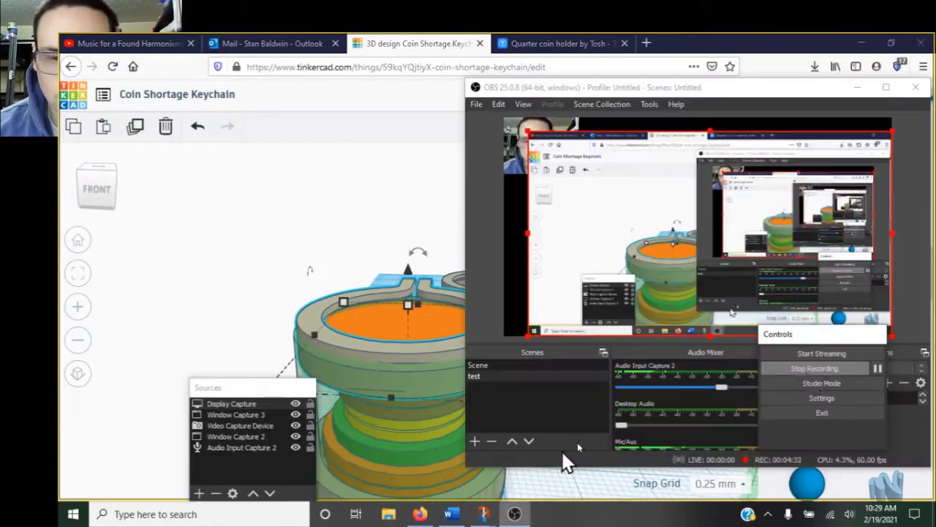
Shift the upper clip ring over the top of the green tube and adjust its height slightly
left_click(373, 338)
left_click(389, 344)
right_click_drag(389, 346, 247, 366)
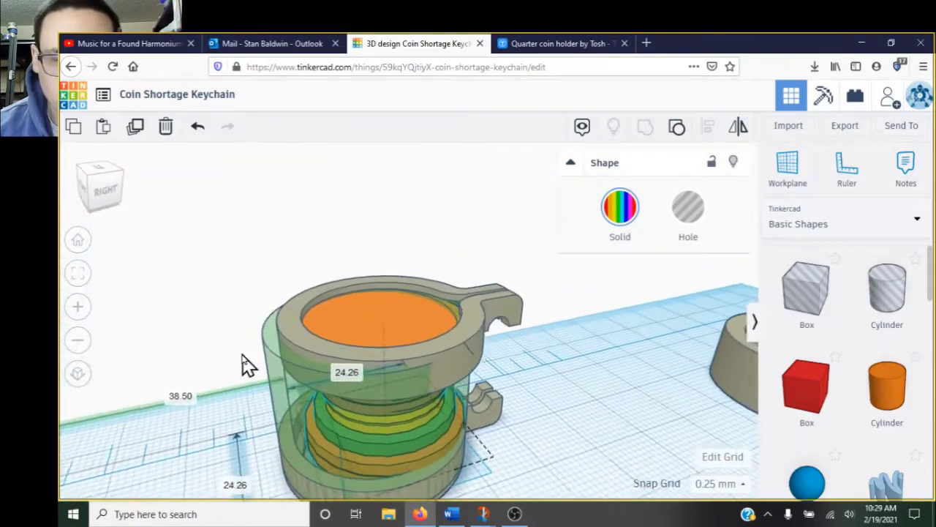
left_click(473, 337)
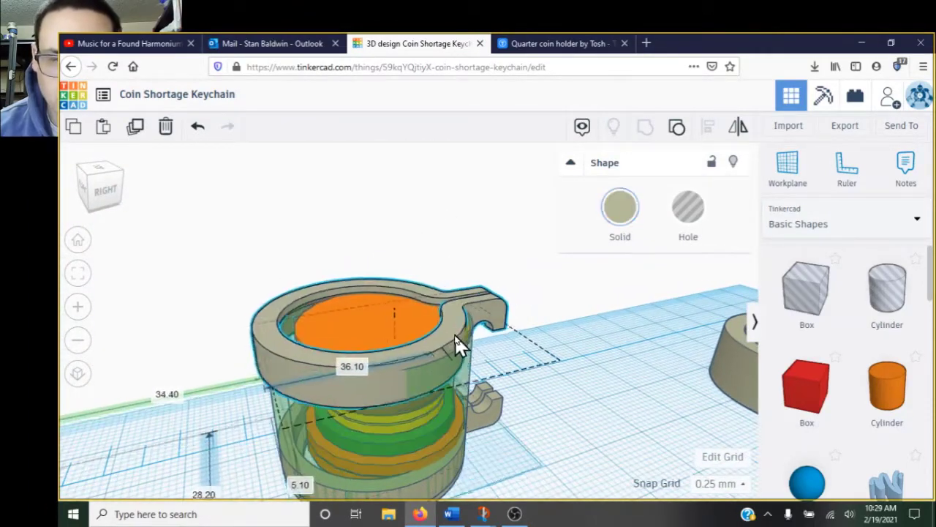
left_click_drag(473, 336, 464, 329)
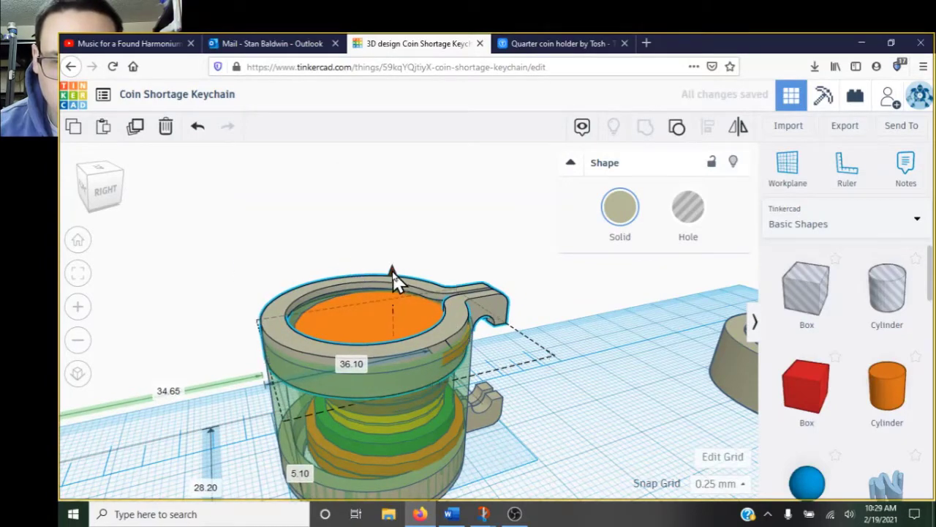
left_click_drag(392, 271, 392, 266)
Select the tube, both clip rings and the coin stack and centre-align them with each other in plan
right_click_drag(401, 305, 495, 460)
left_click(476, 439)
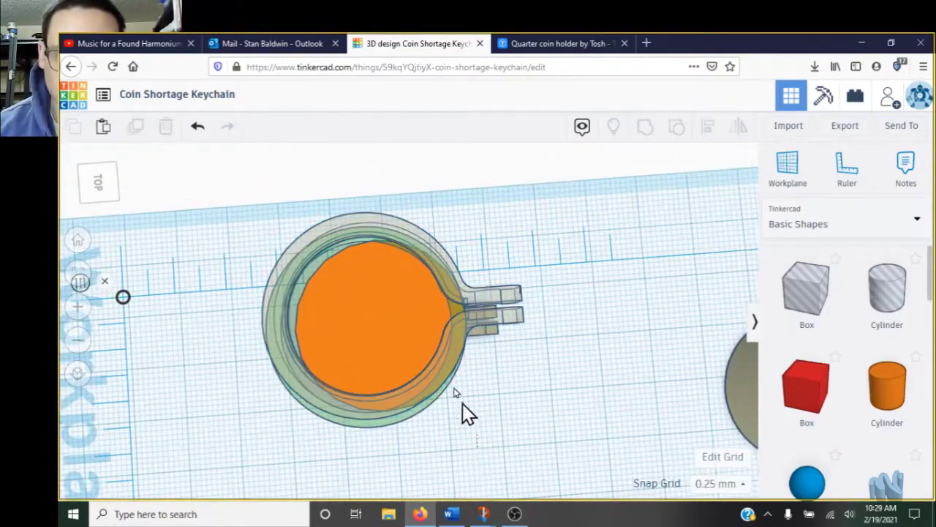
left_click_drag(301, 268, 299, 267)
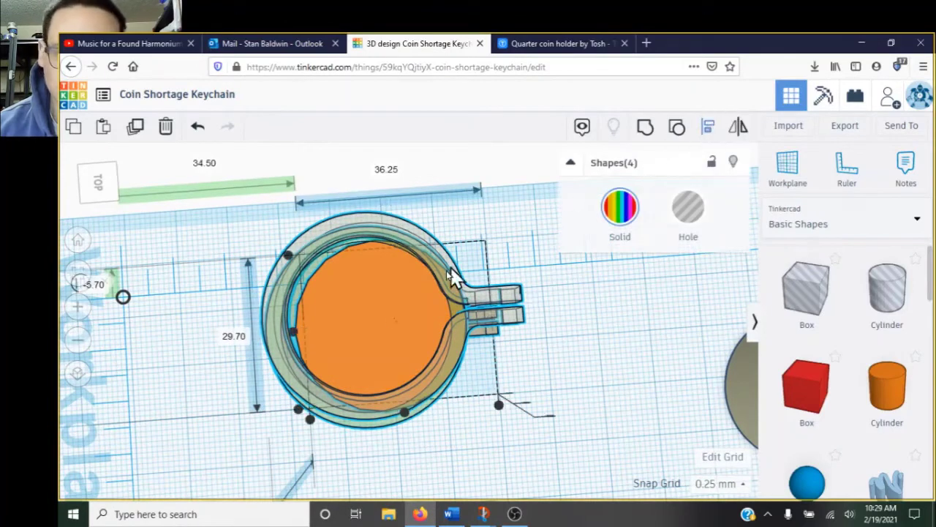
left_click(291, 334)
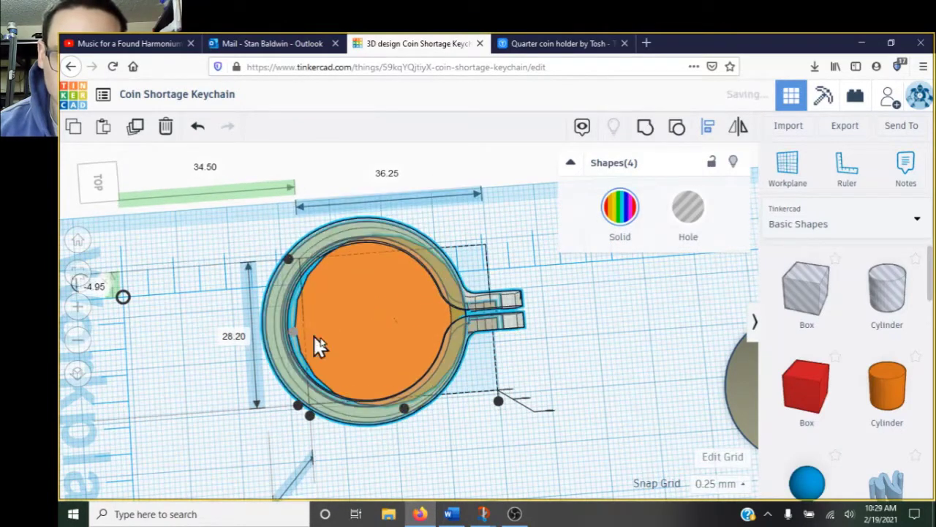
left_click(309, 416)
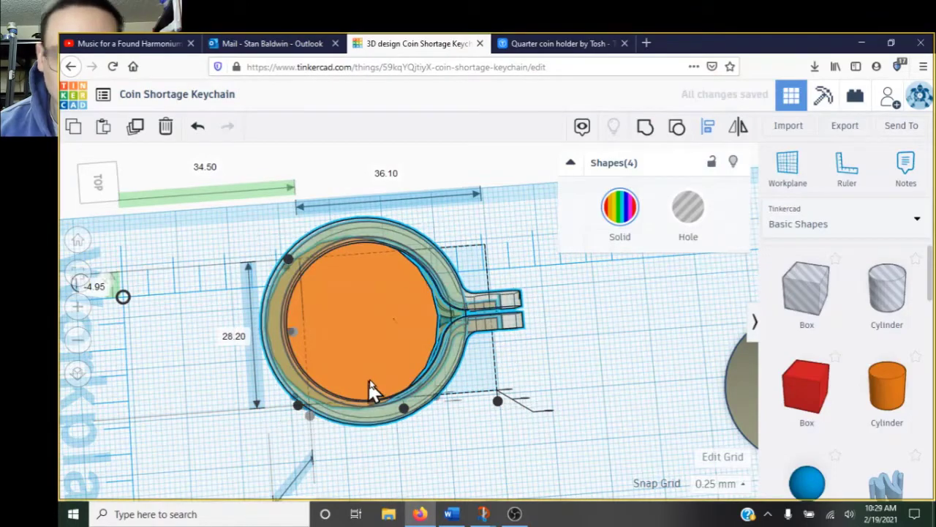
right_click_drag(487, 364, 483, 335)
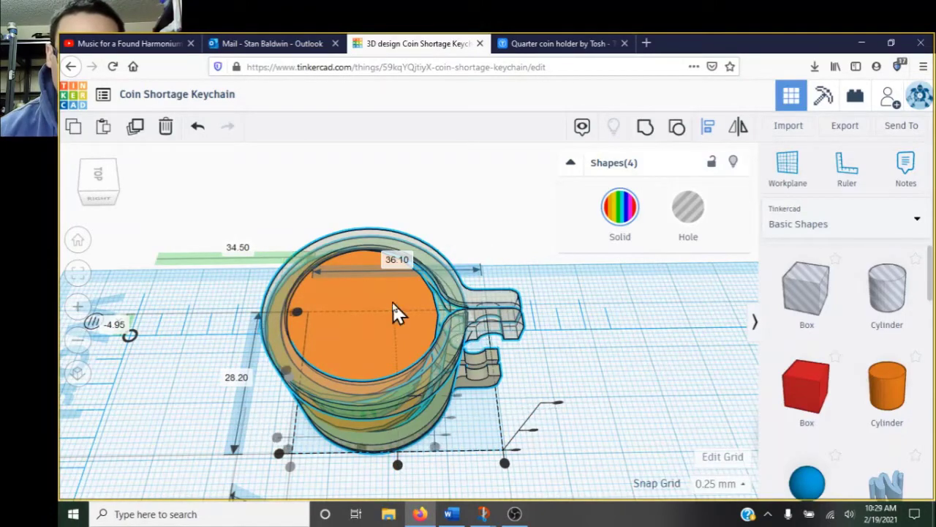
right_click_drag(388, 334, 353, 375)
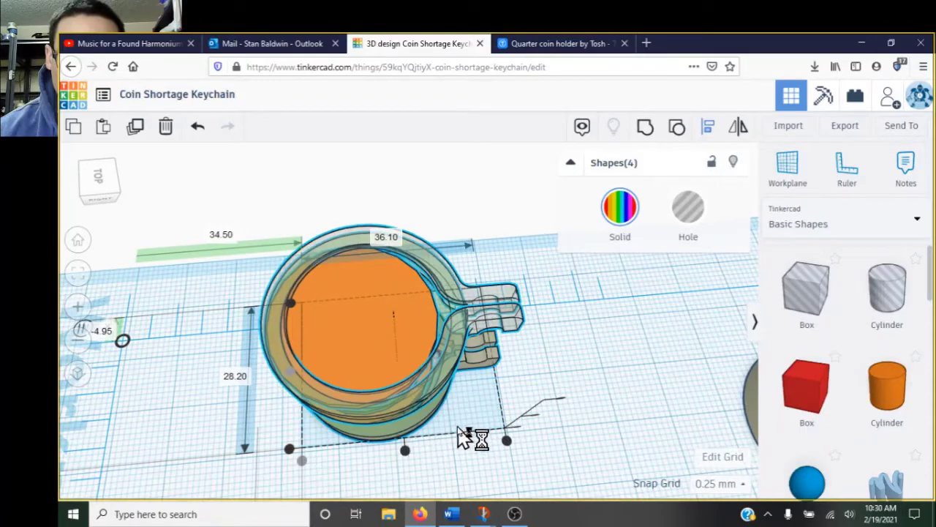
left_click(502, 396)
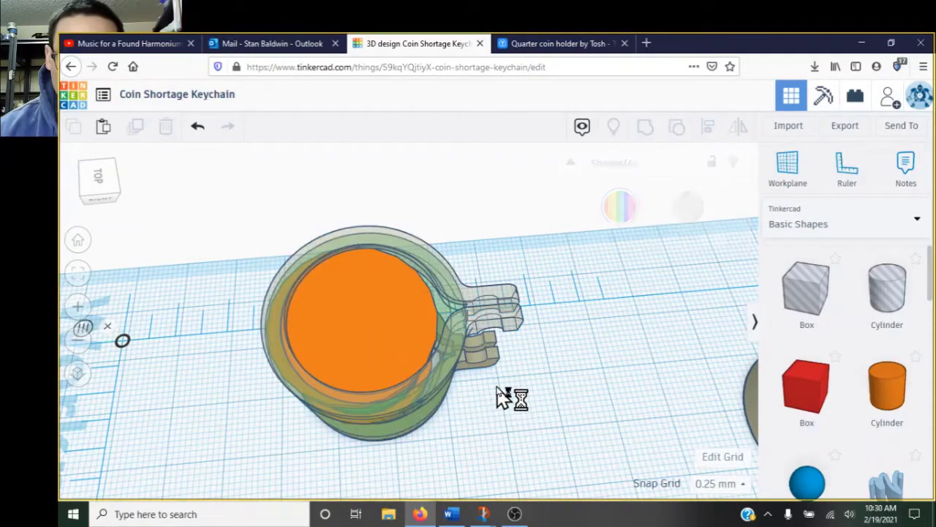
Nudge both clip rings together 2 mm along their length so that the clip arms move closer to the tube
left_click(503, 284)
key("Left")
key("Left")
key("Left")
key("Left")
key("Left")
key("Left")
key("Left")
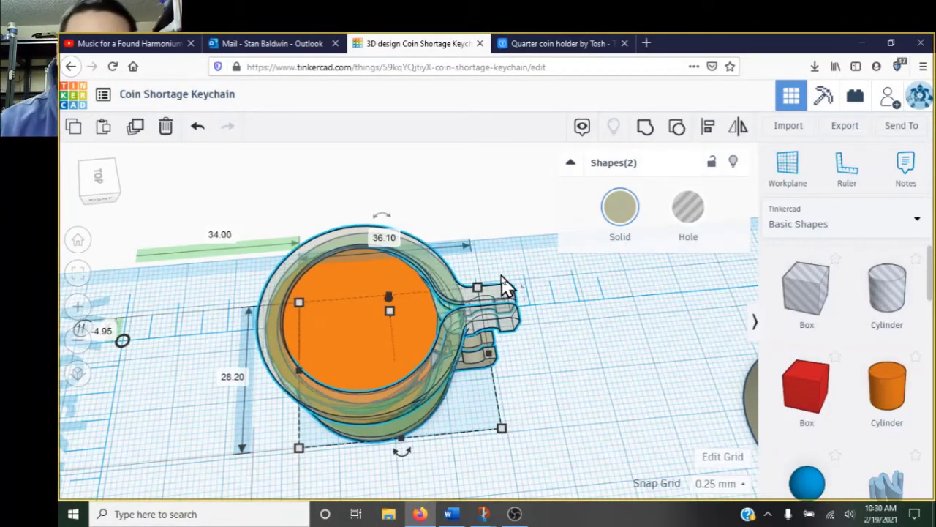
key("Left")
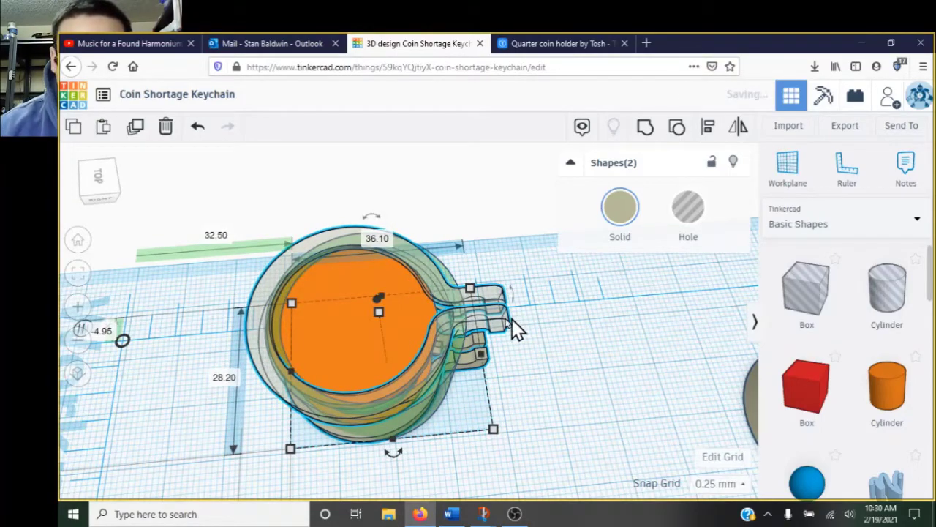
Nudge the green tube in the same direction until its edge is 32.50 mm from the ruler origin, flush with the rings
scroll(435, 335, "up", 4)
right_click_drag(503, 408, 481, 382)
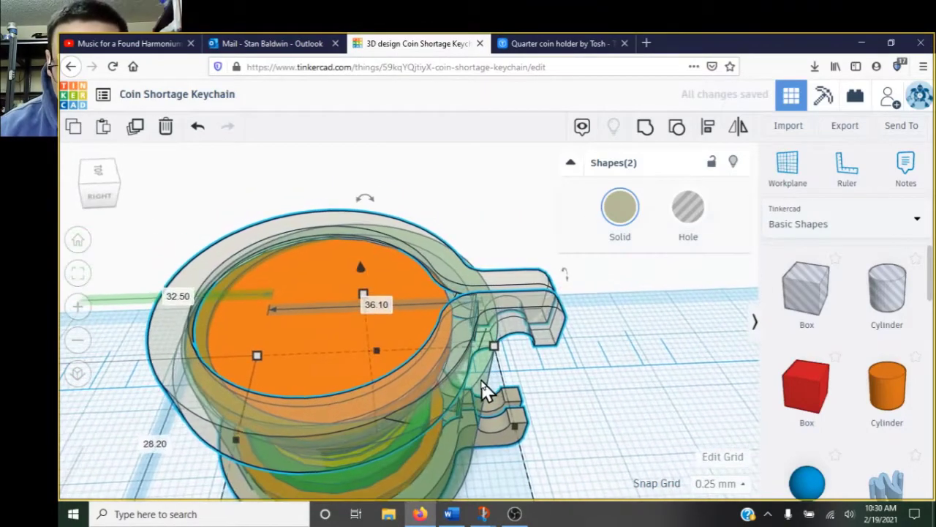
left_click(482, 383)
key("Left")
key("Left")
key("Left")
key("Left")
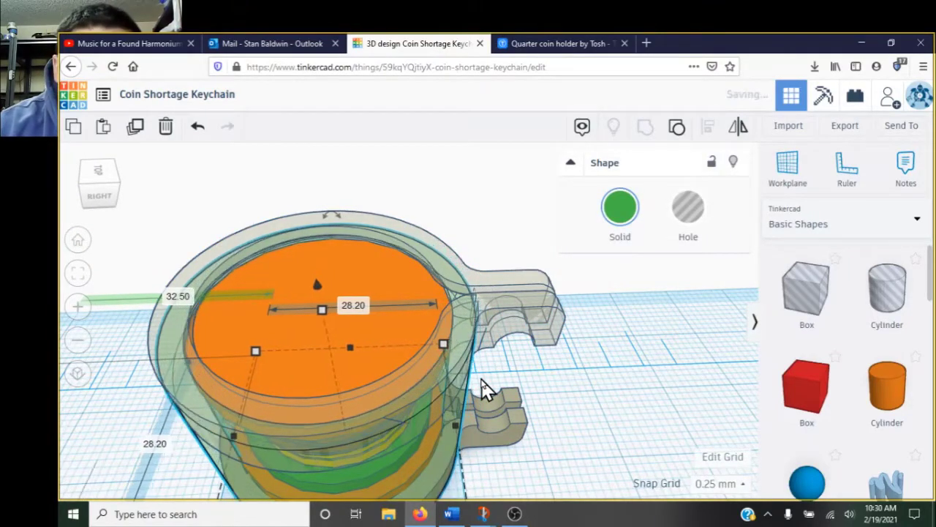
Turn off the tube's transparency and examine how the upper and lower clip rings fit and line up on it
right_click_drag(484, 435, 457, 356)
scroll(468, 366, "down", 5)
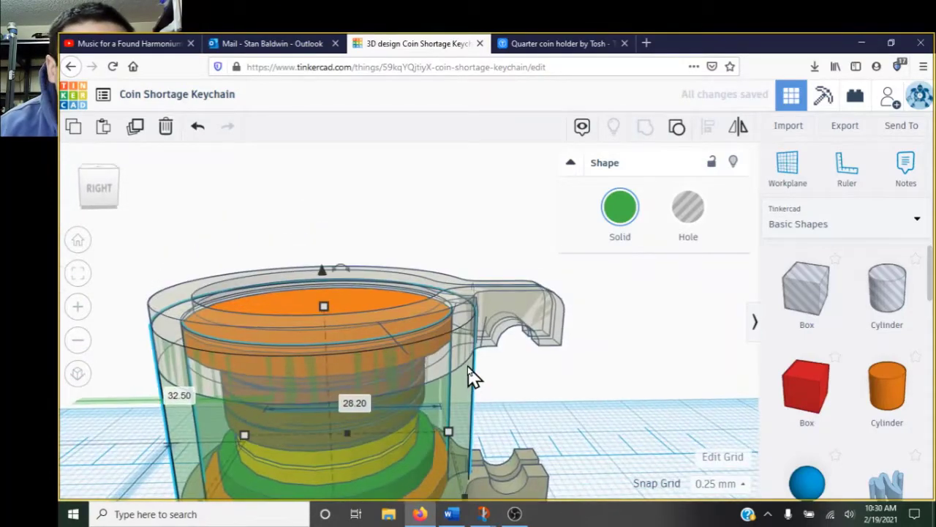
scroll(474, 377, "down", 1)
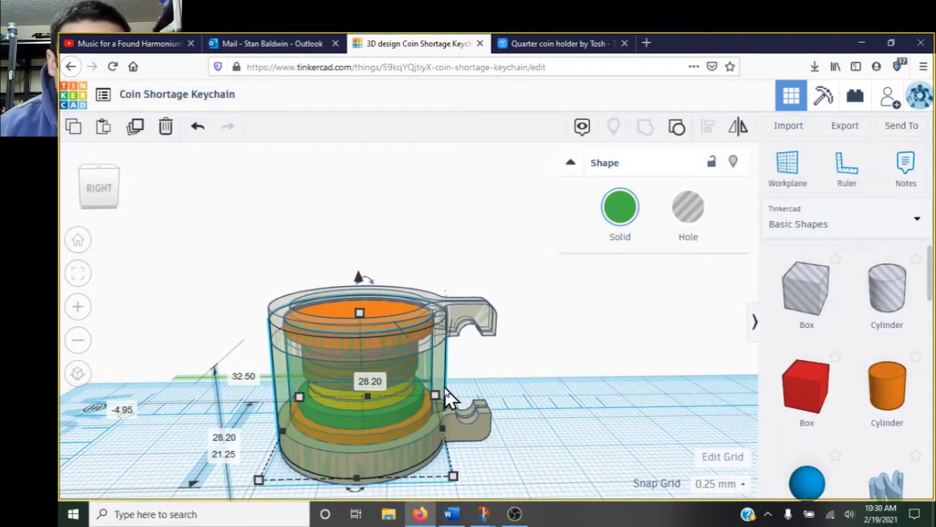
key("t")
right_click_drag(457, 399, 451, 329)
left_click(466, 330)
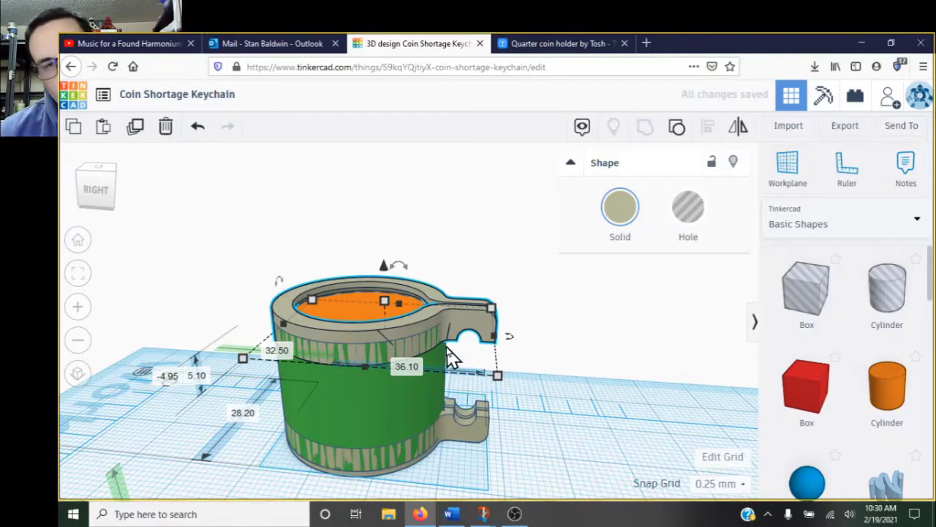
right_click_drag(512, 412, 372, 329)
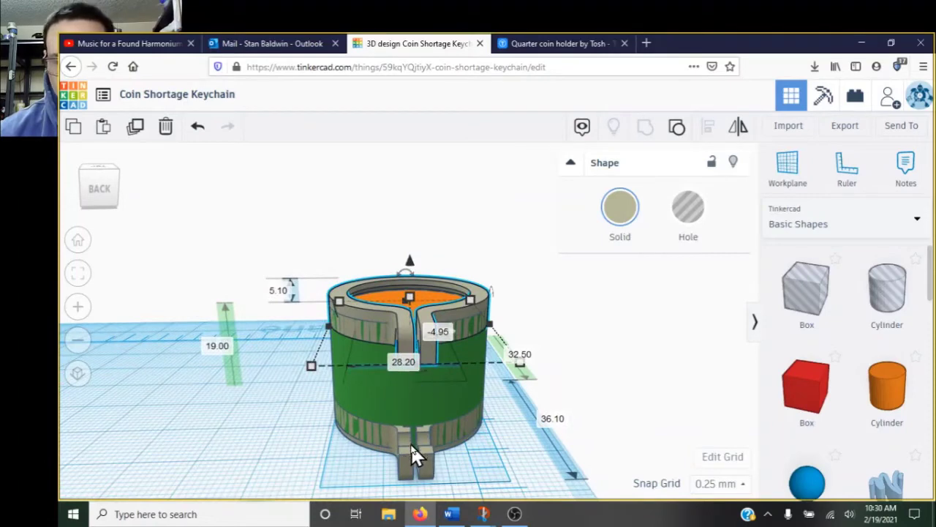
right_click_drag(405, 383, 474, 438)
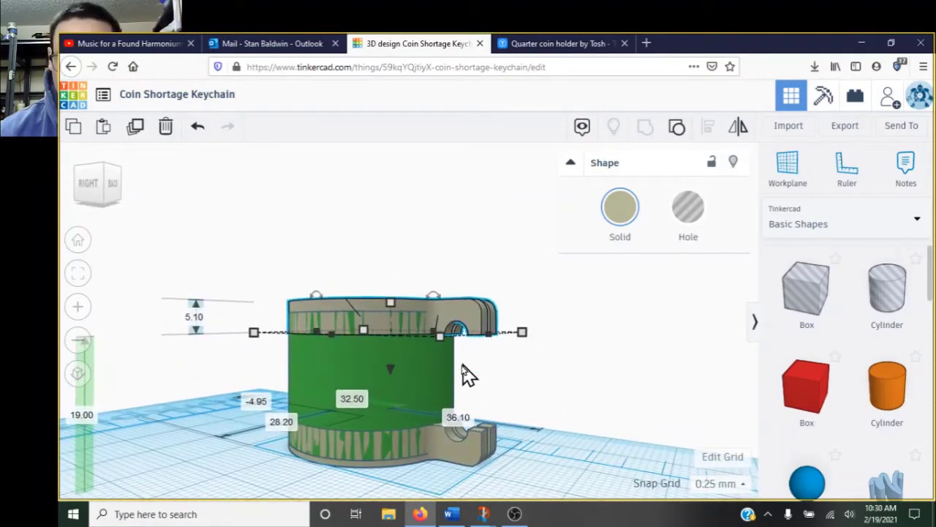
right_click_drag(458, 377, 479, 358)
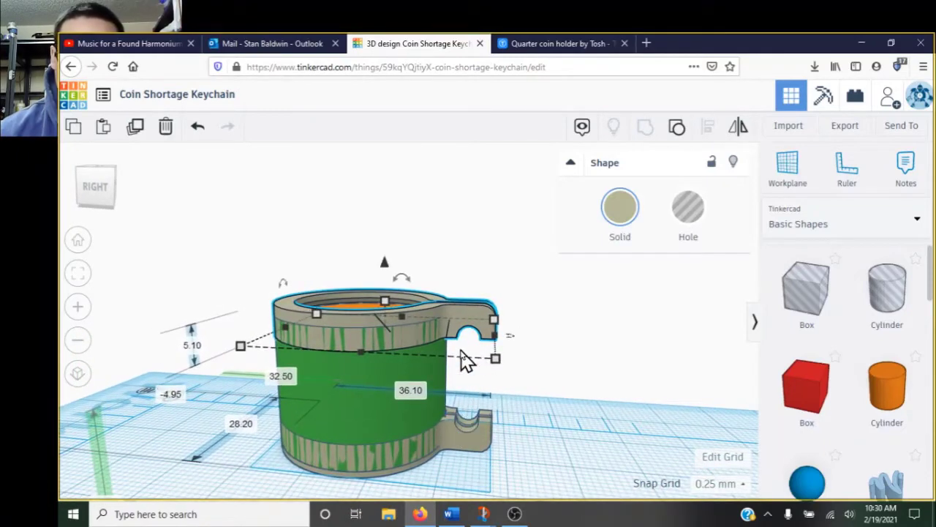
Select the tube, both clip rings and the coin stack together
right_click_drag(329, 348, 350, 467)
left_click(349, 467)
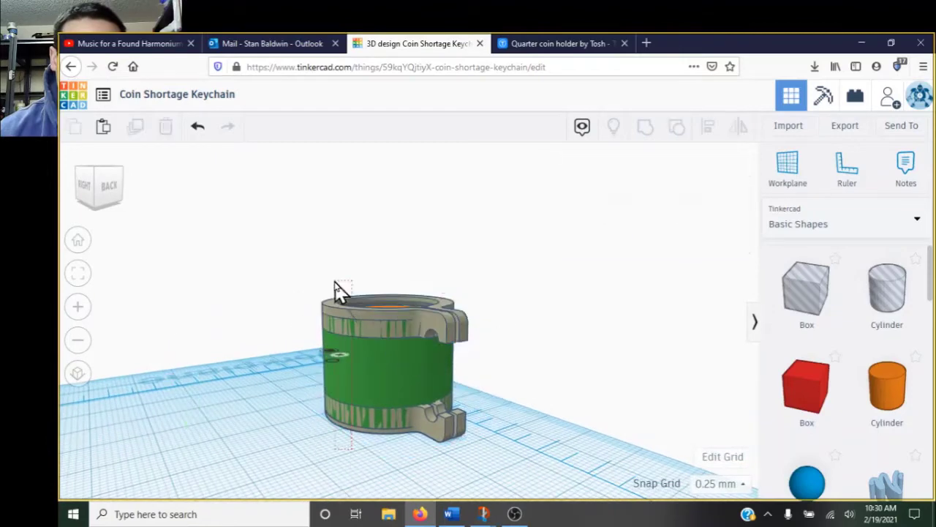
left_click_drag(338, 290, 332, 294)
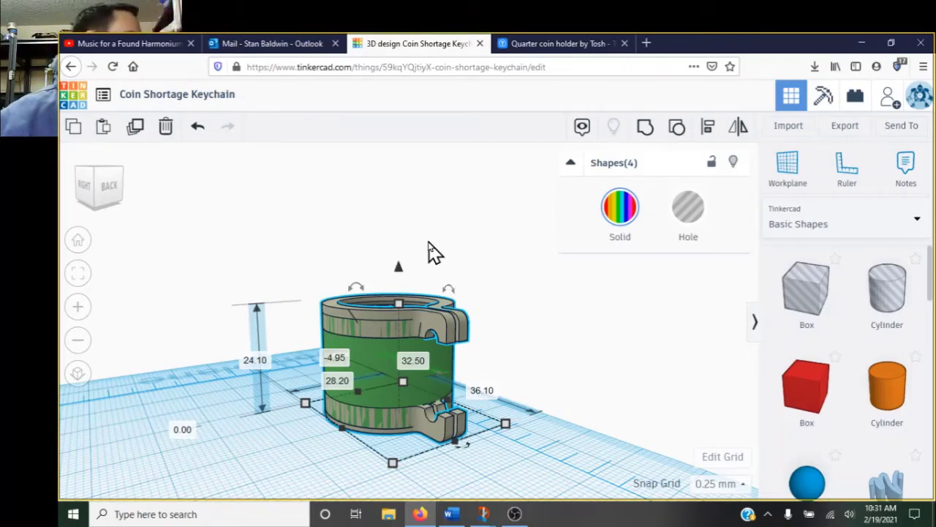
right_click_drag(386, 477, 509, 517)
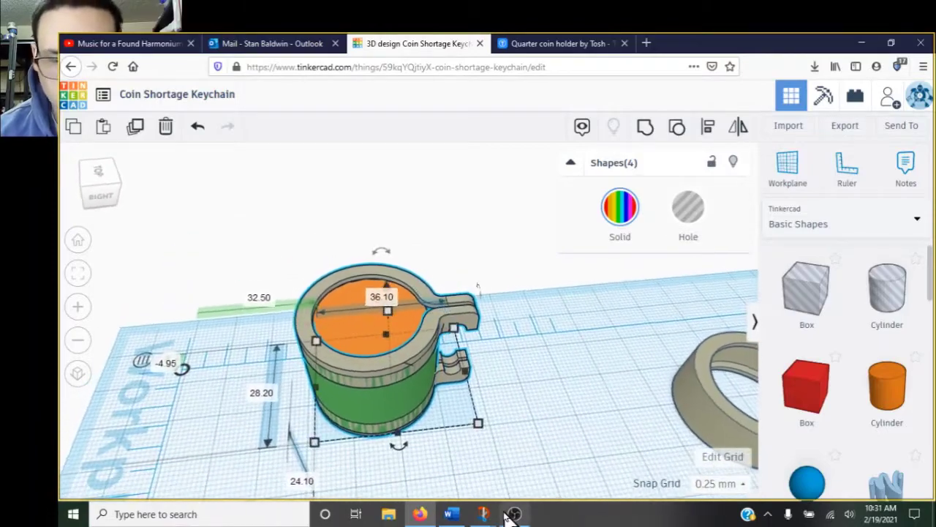
left_click(511, 515)
left_click(825, 364)
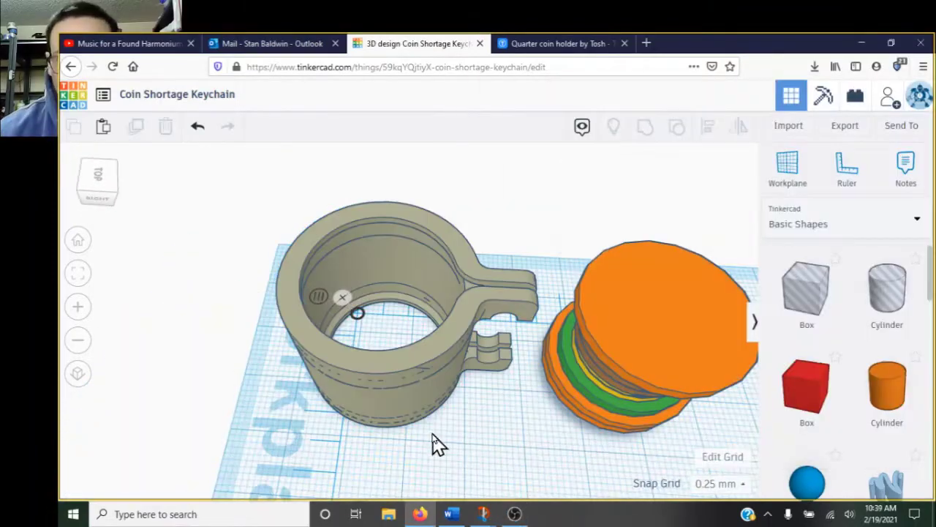
Add a thin hole box about 2.5 mm wide, 25.5 mm long and 23.75 mm tall along the gap between the clip arms
right_click_drag(421, 413, 529, 480)
scroll(462, 249, "up", 5)
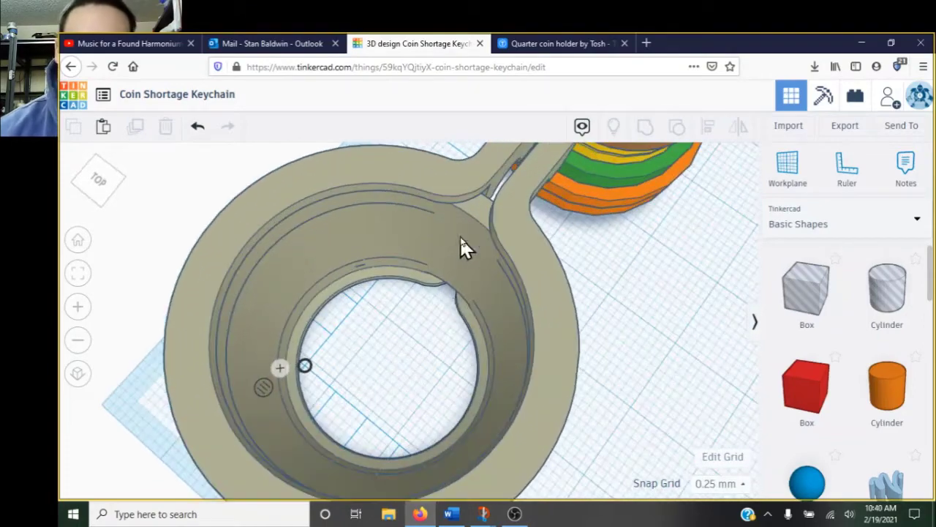
right_click_drag(533, 284, 569, 328)
left_click_drag(800, 304, 425, 400)
right_click_drag(344, 351, 335, 514)
left_click_drag(494, 412, 349, 469)
left_click_drag(324, 440, 391, 431)
right_click_drag(399, 424, 435, 374)
left_click_drag(377, 305, 379, 290)
right_click_drag(384, 300, 403, 421)
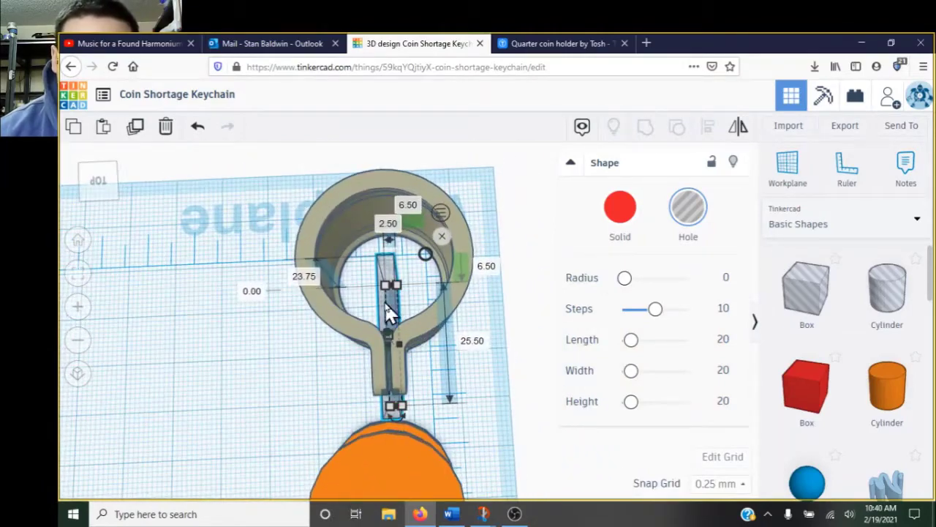
Turn the thin hole box into a red solid and shift it within the gap between the clip arms
right_click_drag(388, 311, 425, 309)
left_click(620, 207)
right_click_drag(620, 207, 491, 333)
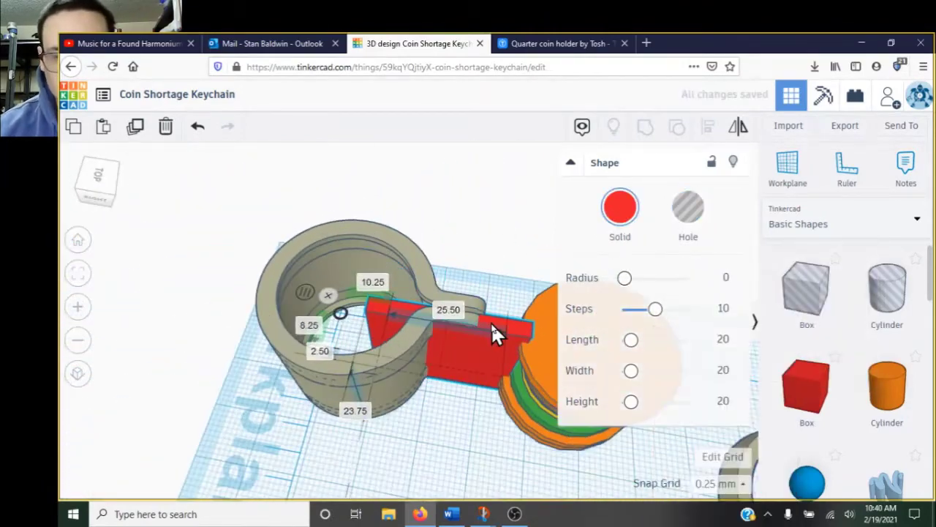
left_click_drag(491, 323, 489, 322)
right_click_drag(489, 322, 486, 301)
left_click(79, 274)
Resize the red block to about 9.5 mm long and 4.75 mm wide between the clip arms, with a corner radius of 1.46
left_click_drag(503, 412, 429, 228)
right_click_drag(429, 229, 371, 345)
left_click_drag(421, 376, 443, 388)
right_click_drag(441, 395, 425, 365)
right_click_drag(637, 313, 462, 311)
right_click_drag(451, 388, 436, 424)
right_click_drag(339, 306, 374, 386)
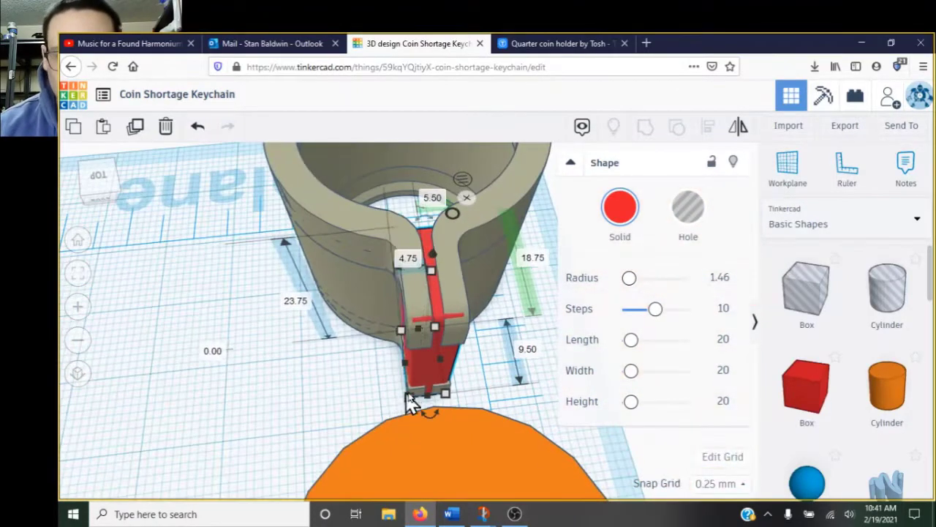
Widen the red block to about 5.5 mm to match the clip arms
left_click_drag(405, 397, 410, 399)
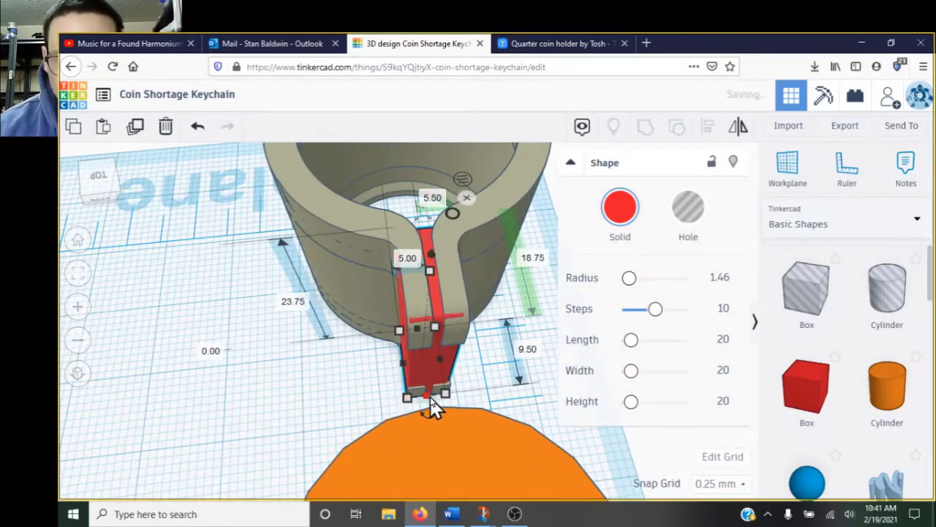
right_click_drag(451, 405, 452, 227)
left_click_drag(416, 214, 415, 220)
right_click_drag(415, 221, 364, 382)
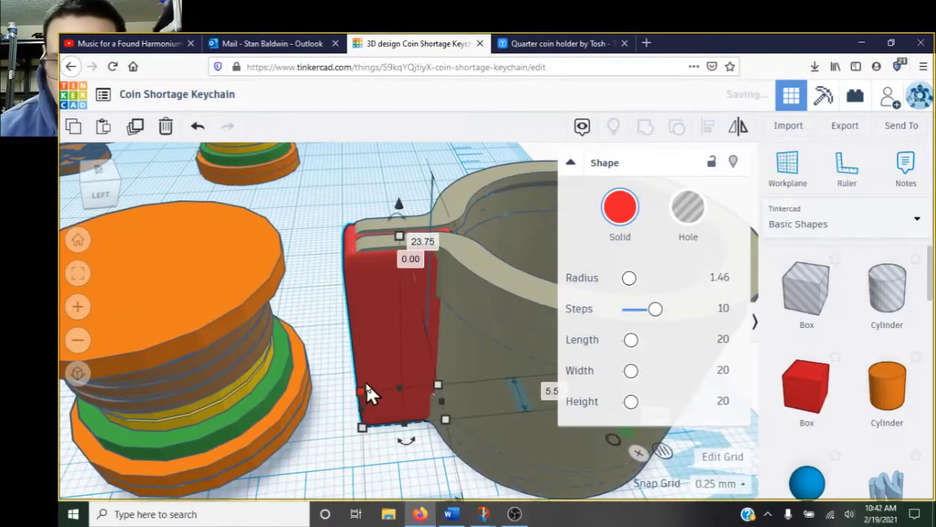
right_click_drag(527, 384, 370, 303)
Centre-align the red block with the coin holder and group them into one shape
left_click(372, 301, "shift")
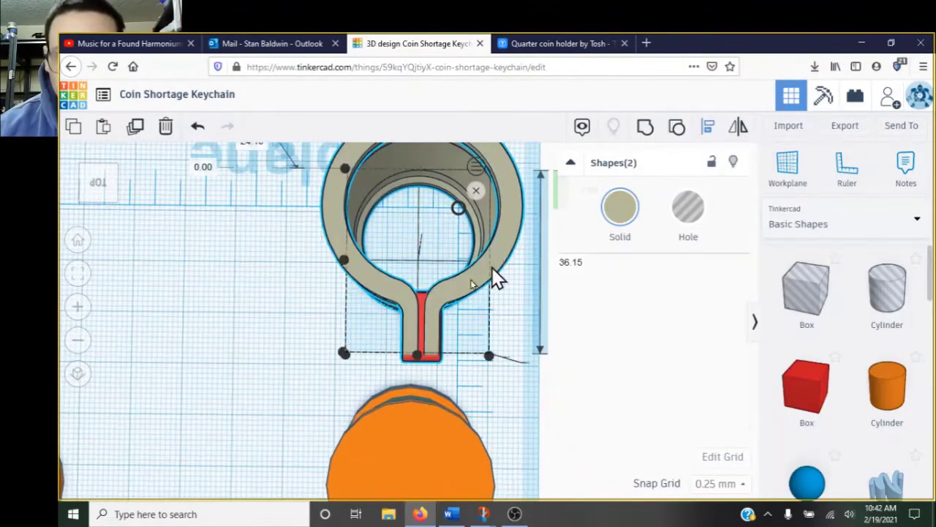
right_click_drag(475, 334, 487, 417)
key("ctrl+g")
right_click_drag(564, 241, 478, 350)
Add a hole box about 1.3 mm wide, 19.5 mm long and 28.5 mm tall running through the middle of the clip block
left_click_drag(806, 288, 575, 381)
left_click_drag(546, 410, 422, 397)
right_click_drag(433, 338, 318, 296)
left_click_drag(428, 315, 430, 287)
right_click_drag(454, 322, 545, 410)
left_click(455, 386)
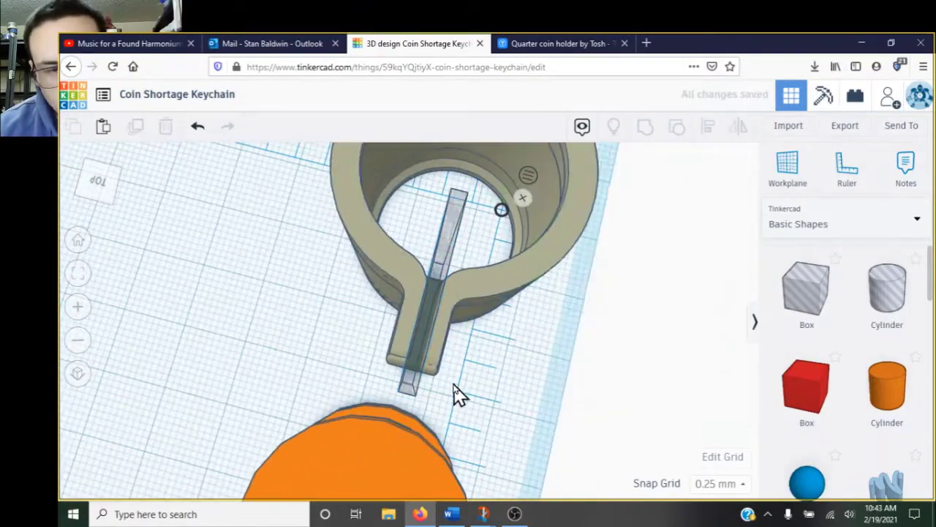
Try to cut the slot by grouping the hole box with the holder, and undo the grouping
left_click_drag(453, 384, 395, 332)
left_click(645, 127)
left_click(199, 126)
Select the holder and the hole box and centre-align them across the clip block
left_click_drag(500, 354, 386, 314)
left_click(707, 127)
left_click(407, 386)
left_click(453, 376)
Group the hole box with the coin holder to cut the narrow slot through the clip block
right_click_drag(455, 376, 493, 365)
left_click_drag(494, 365, 382, 319)
scroll(450, 304, "up", 2)
mouse_move(449, 303)
right_mouse_down()
mouse_move(467, 300)
mouse_move(436, 301)
right_mouse_up()
left_click(443, 246)
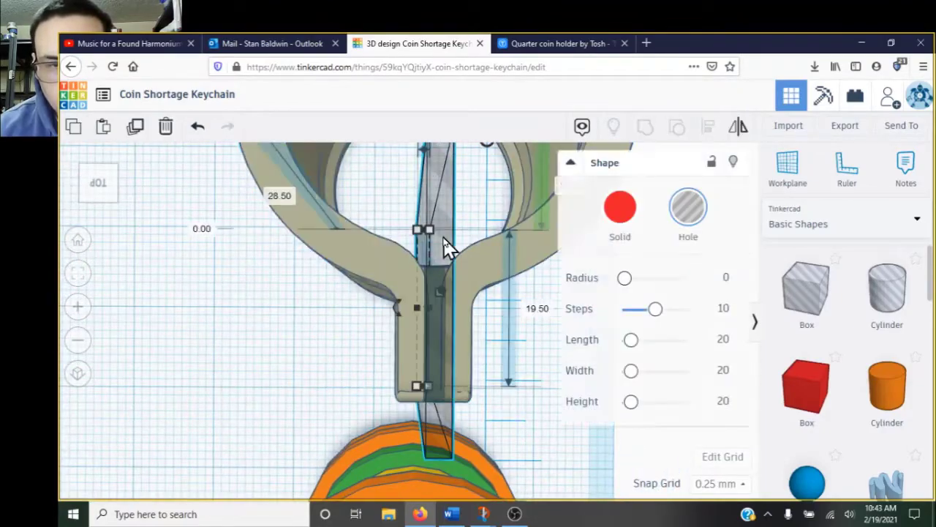
scroll(424, 216, "down", 2)
right_click_drag(452, 235, 455, 356)
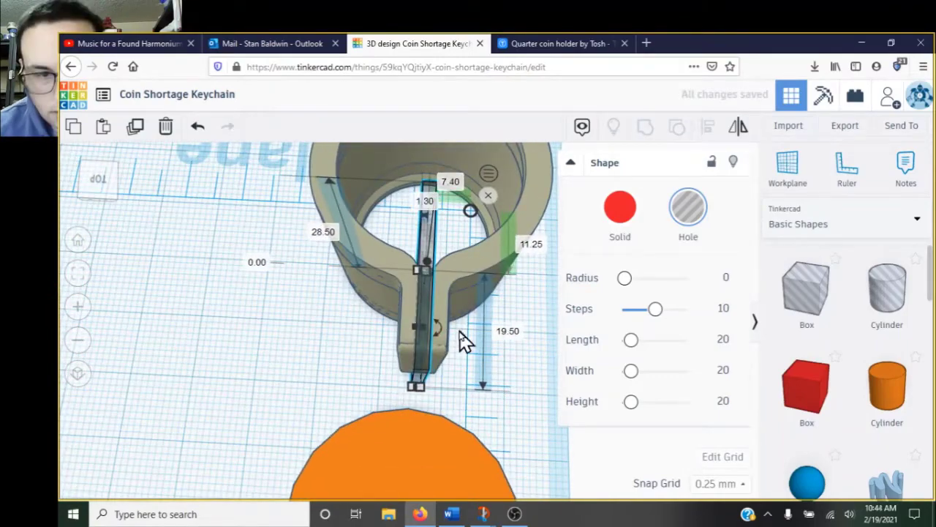
left_click(489, 260, "shift")
right_click_drag(465, 342, 389, 332)
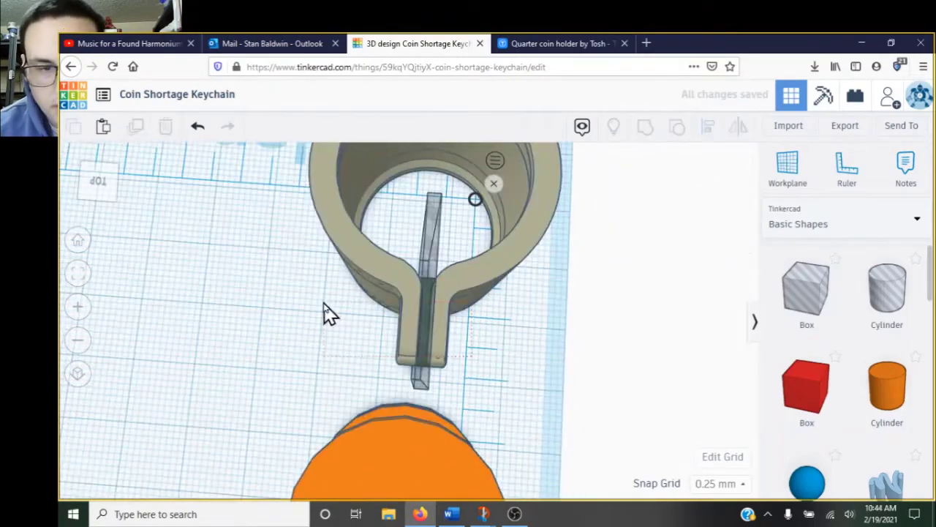
left_click(648, 135)
right_click_drag(441, 274, 418, 320)
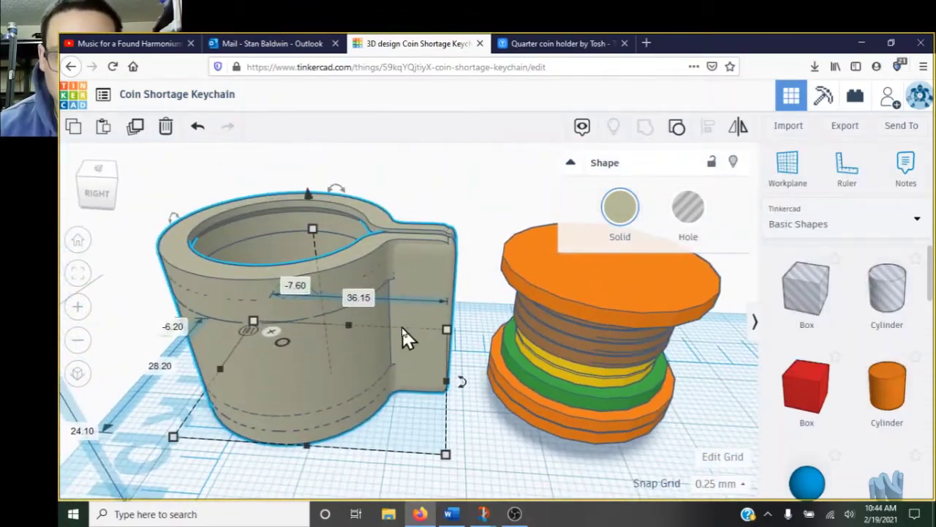
left_click(515, 514)
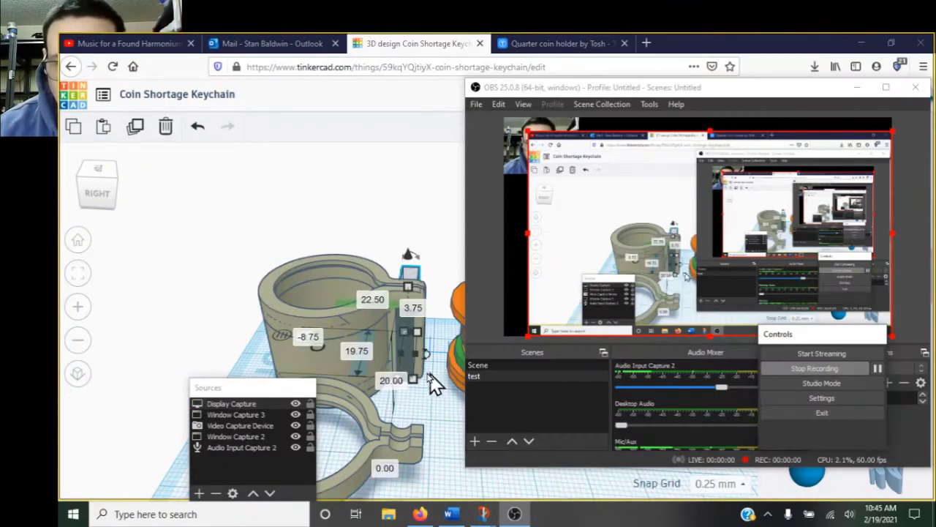
left_click(429, 388)
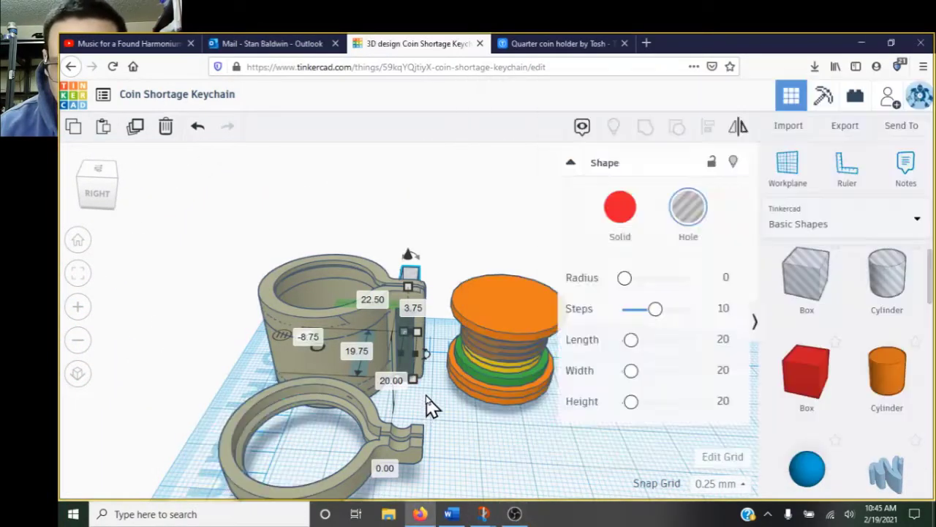
Round the hole box crossing the clip block with a radius of 8 and centre-align it with the holder
mouse_move(407, 373)
left_mouse_down()
mouse_move(412, 449)
mouse_move(387, 476)
mouse_move(405, 488)
mouse_move(412, 382)
left_mouse_up()
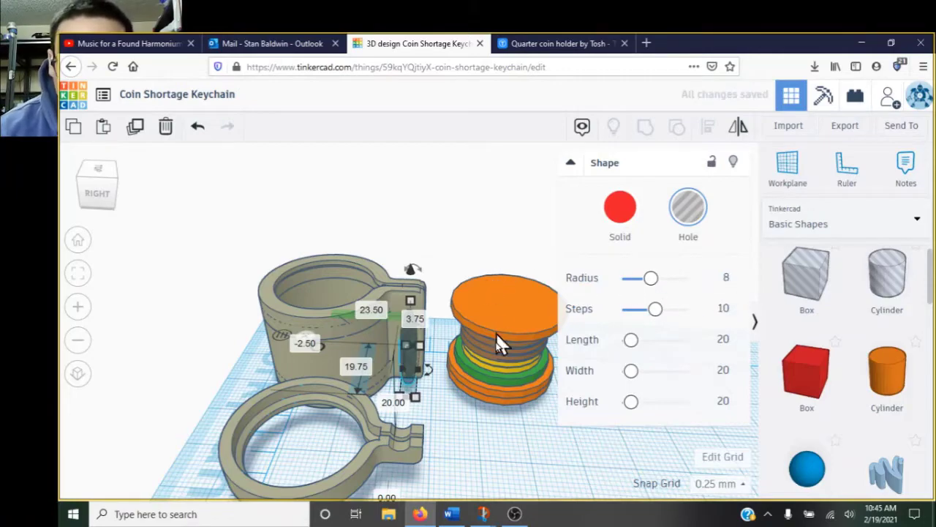
right_click_drag(436, 417, 413, 413)
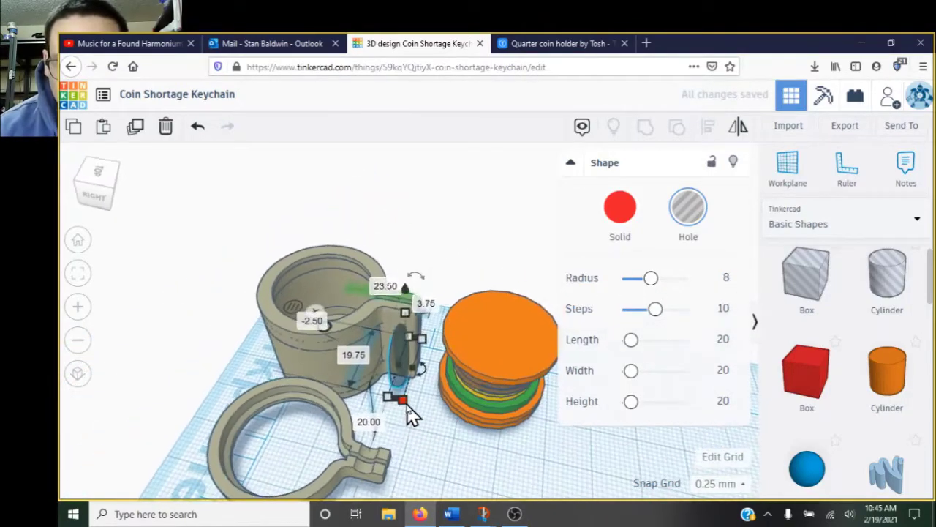
left_click_drag(384, 340, 375, 308)
left_click(196, 130)
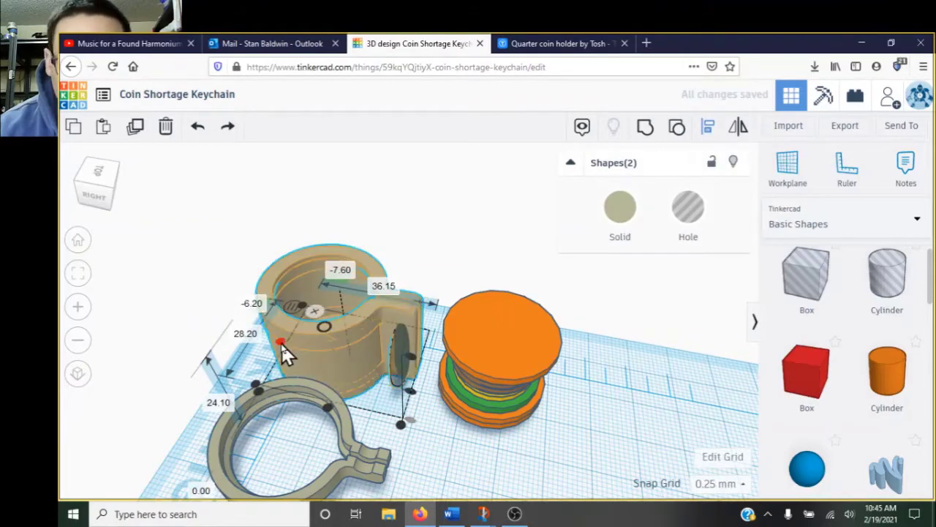
left_click(282, 343)
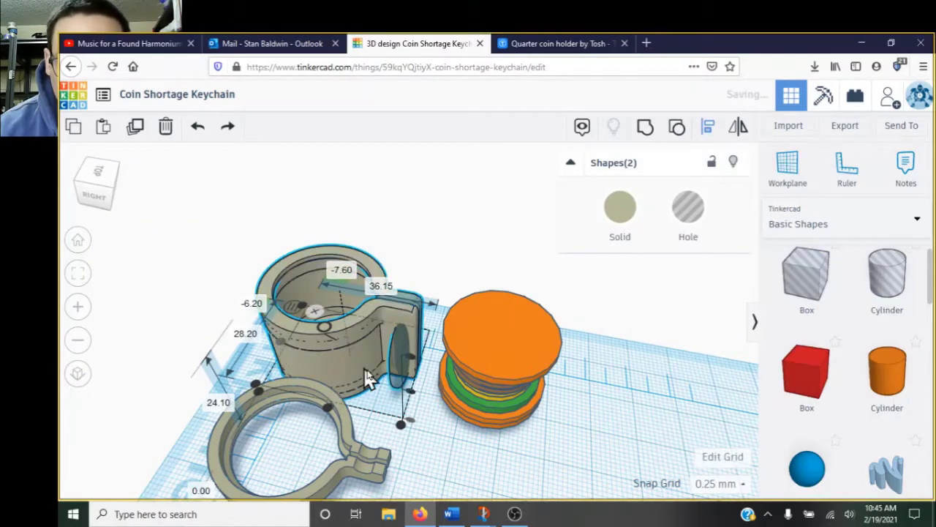
left_click(410, 393)
right_click_drag(427, 402, 458, 414)
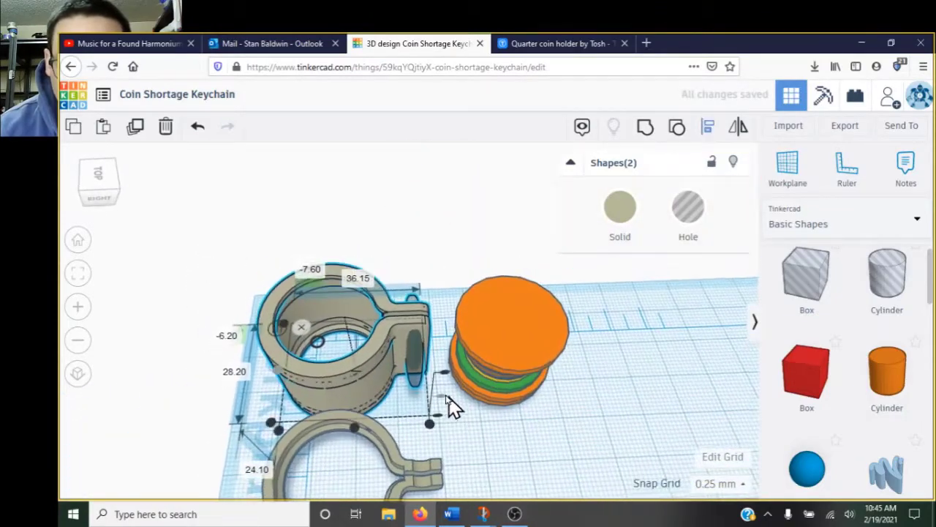
Group the rounded hole box with the holder to cut an elongated opening through the clip block
left_click(472, 443)
left_click(417, 384)
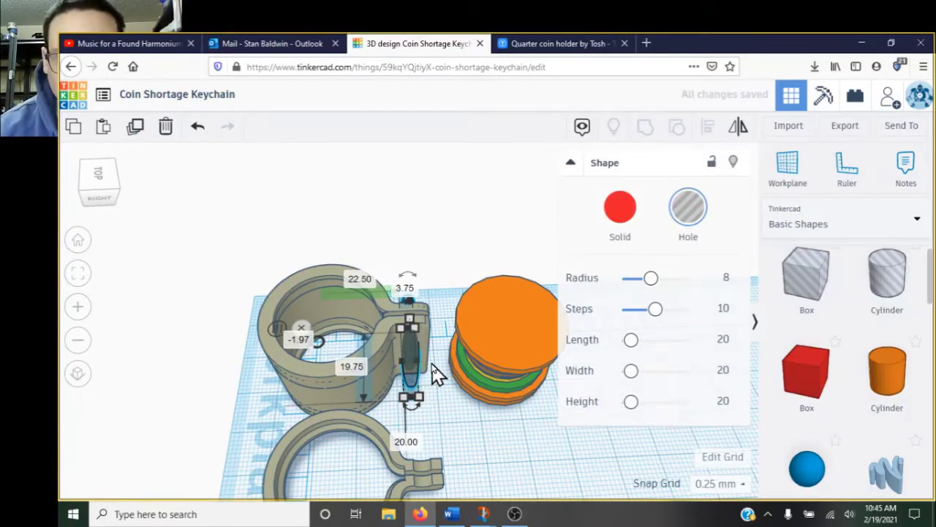
left_click(432, 366)
scroll(428, 369, "up", 5)
right_click_drag(432, 395, 434, 437)
left_click_drag(369, 336, 446, 443)
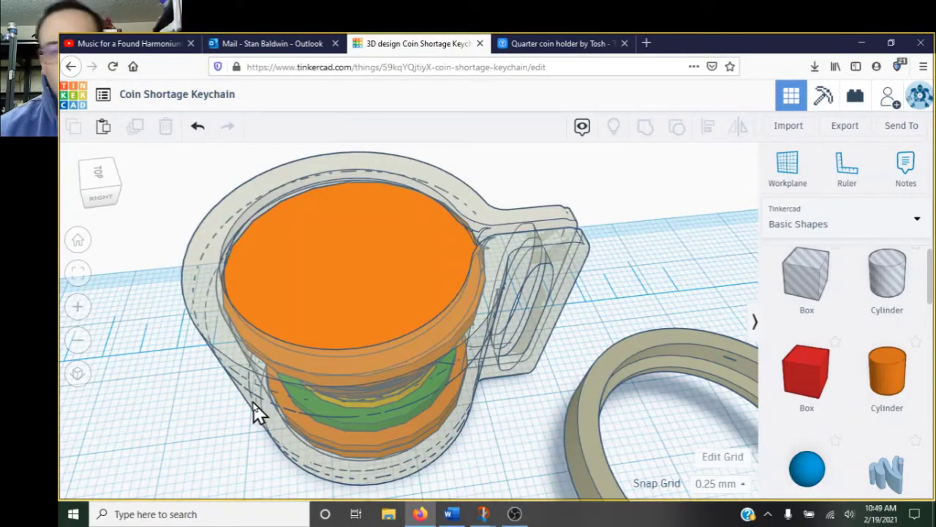
Reduce the coin holder's height to 23.50 mm and check the fit around the coin stack from several sides
right_click_drag(227, 358, 251, 369)
left_click(341, 228)
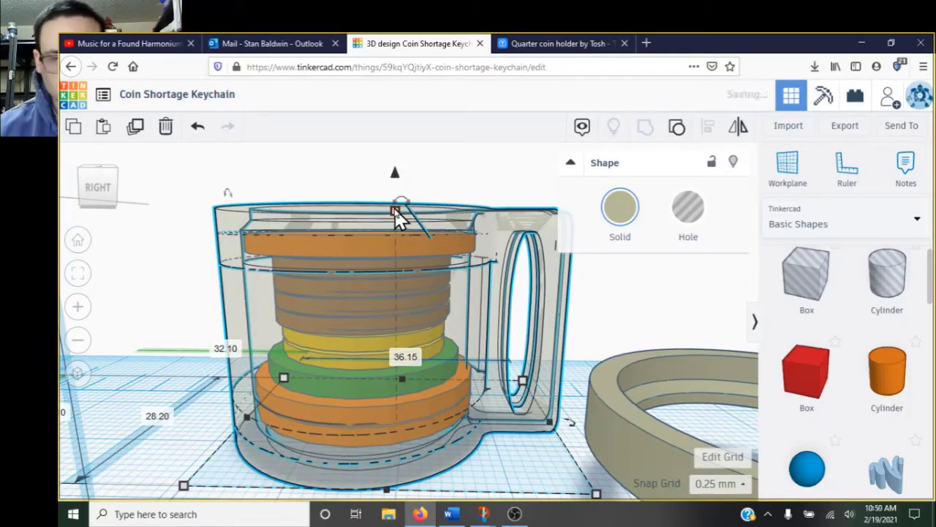
left_click_drag(394, 212, 395, 218)
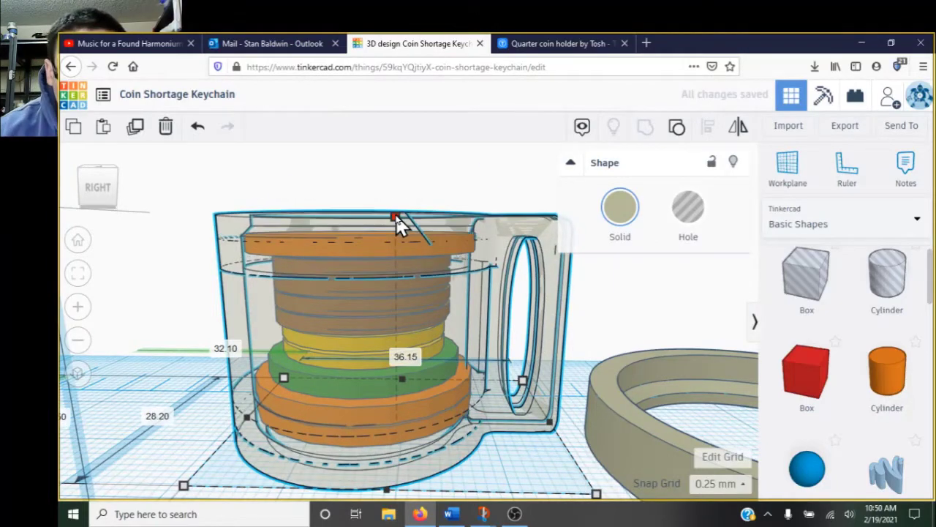
mouse_move(396, 276)
right_mouse_down()
mouse_move(397, 250)
mouse_move(398, 272)
right_mouse_up()
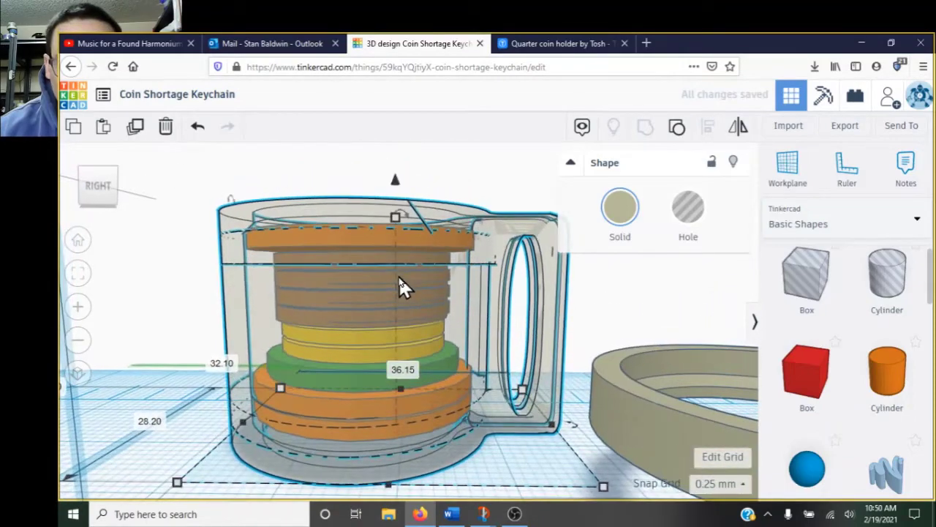
mouse_move(475, 317)
right_mouse_down()
mouse_move(462, 209)
mouse_move(488, 377)
mouse_move(485, 411)
mouse_move(464, 300)
mouse_move(473, 329)
right_mouse_up()
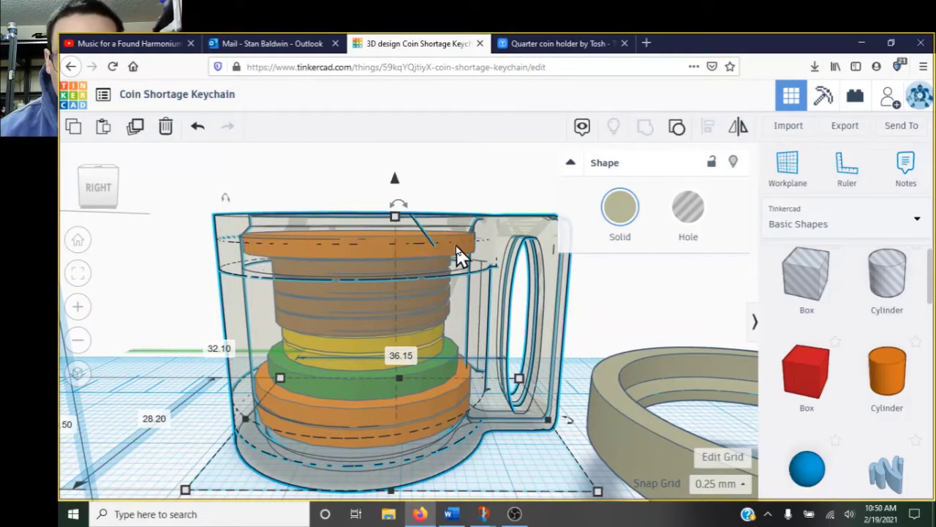
right_click_drag(515, 270, 293, 360)
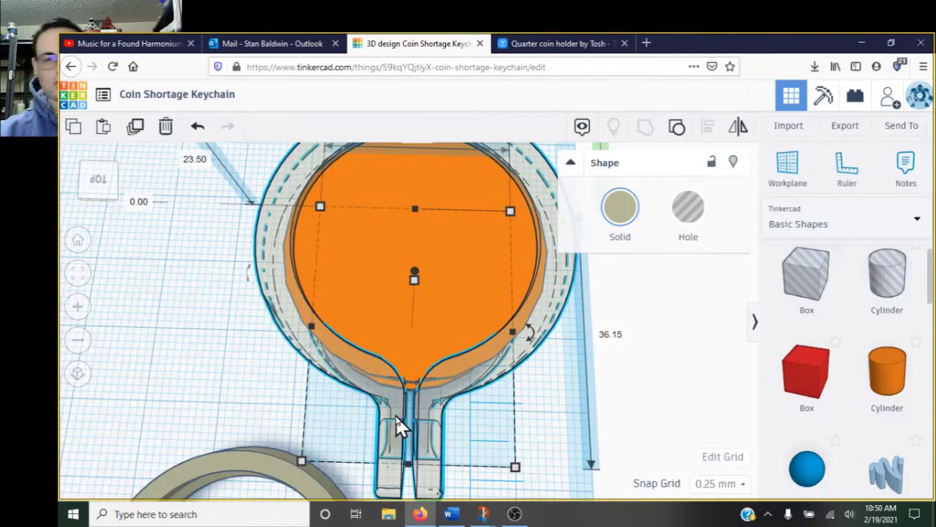
right_click_drag(422, 412, 390, 267)
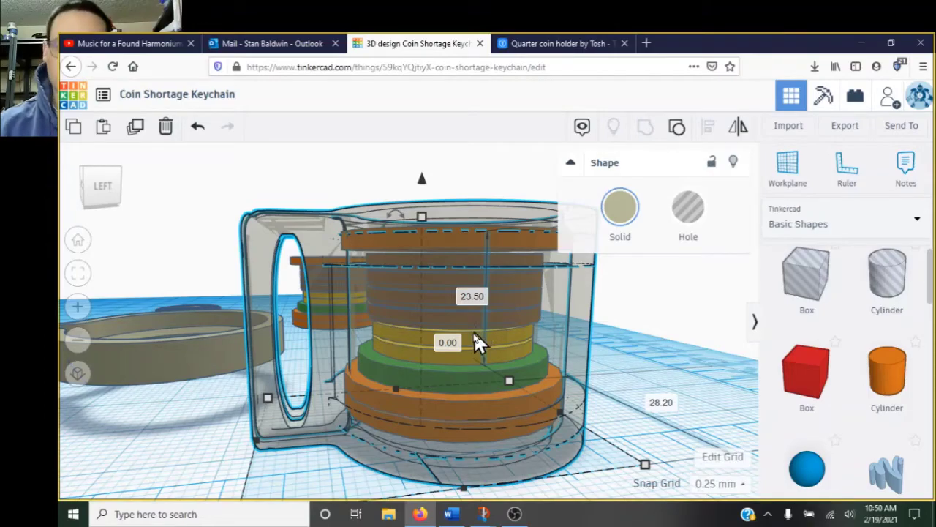
right_click_drag(514, 333, 616, 407)
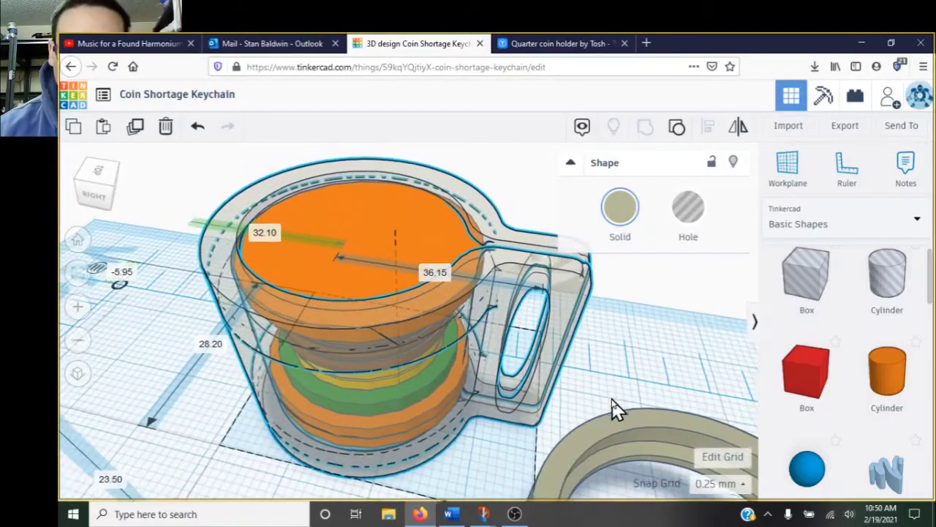
Move the transparent holder off the coin stack to the free corner of the workplane and fit it in view
left_click(504, 431)
right_click_drag(502, 485, 474, 441)
left_click_drag(478, 410, 183, 391)
left_click(79, 275)
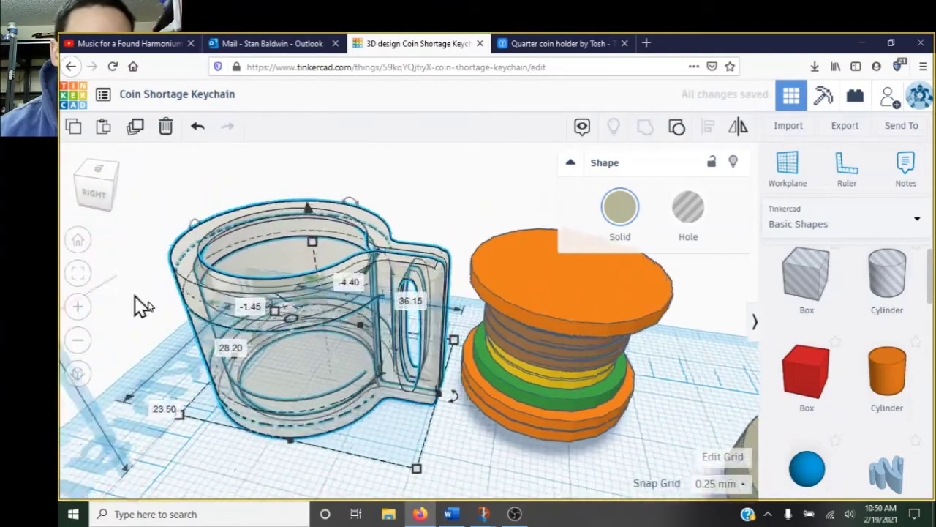
Examine the finished holder and the separate clip ring, comparing their shapes from the side and from above
right_click_drag(356, 432, 409, 404)
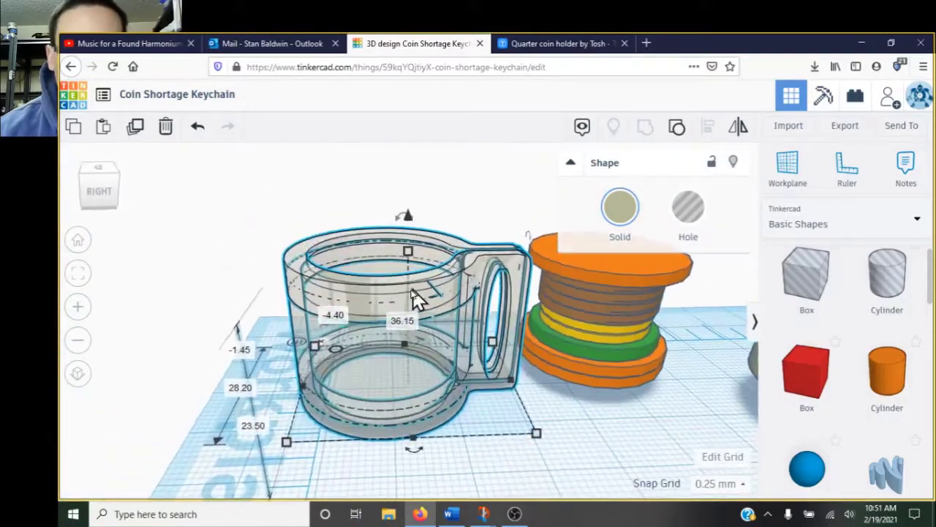
scroll(523, 343, "down", 2)
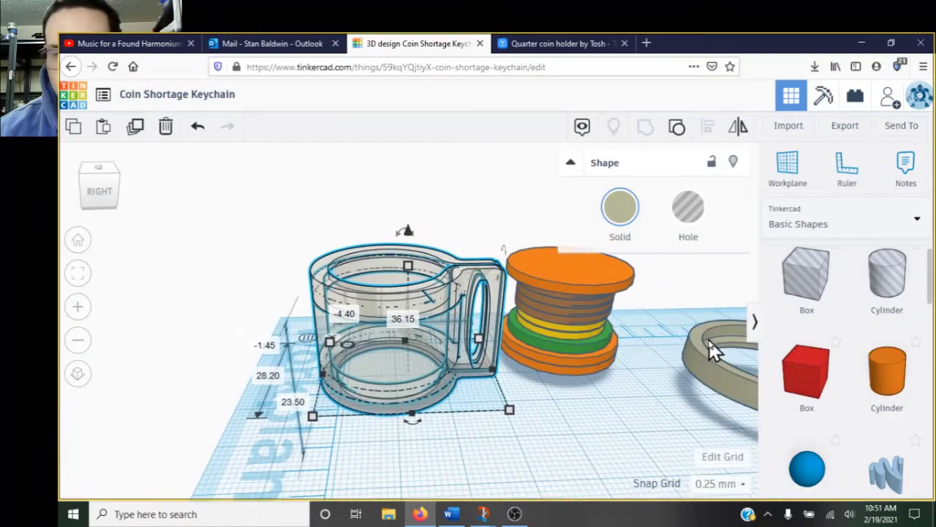
left_click(702, 356)
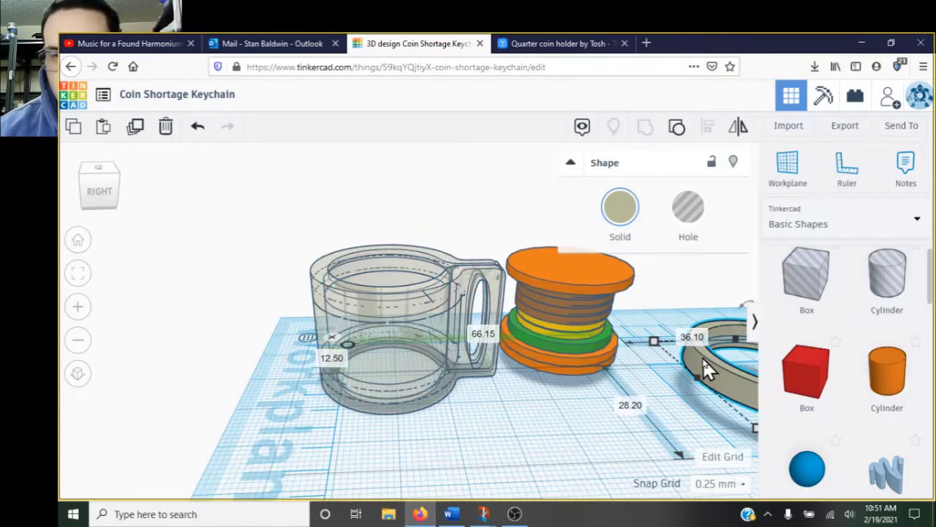
left_click(412, 362)
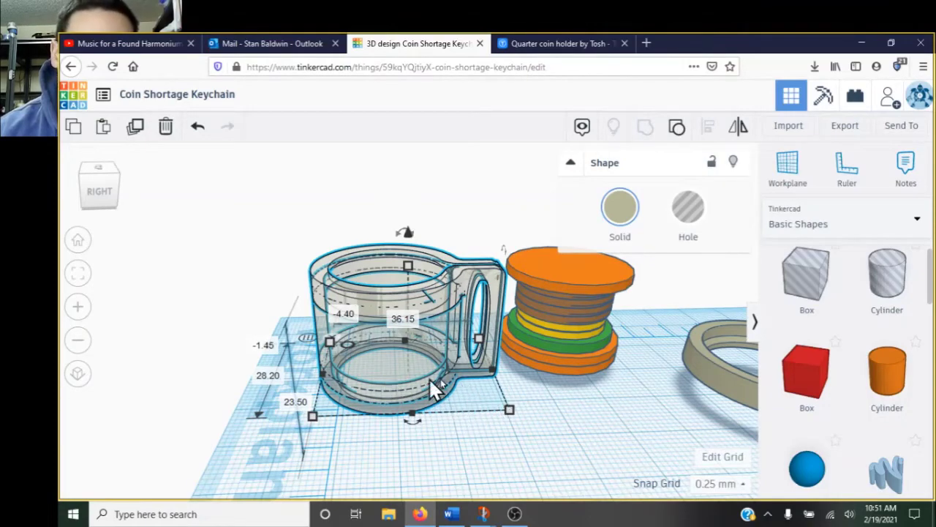
right_click_drag(409, 381, 483, 394)
right_click_drag(467, 373, 445, 373)
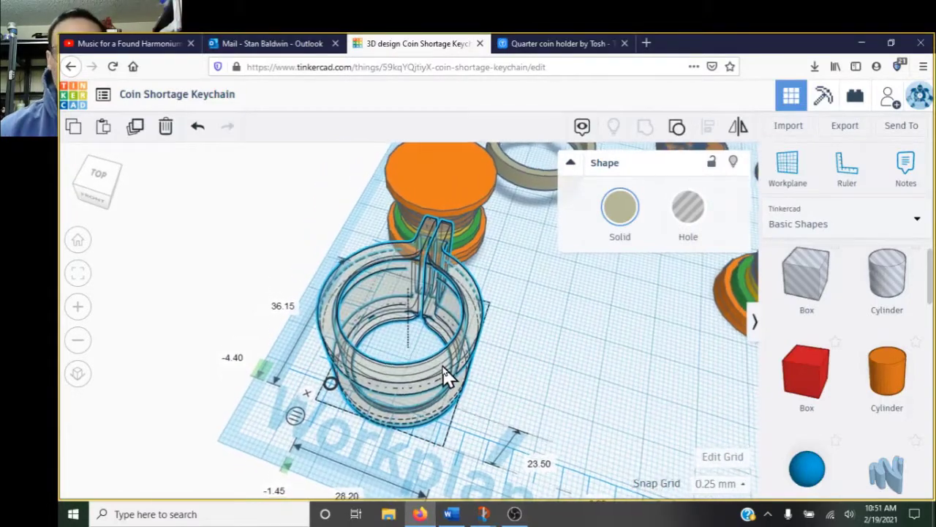